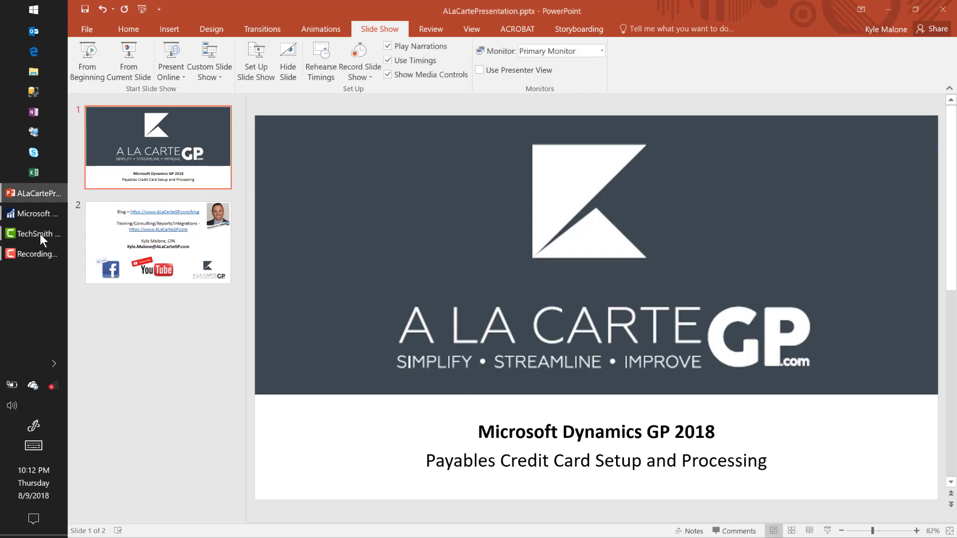
Bring Dynamics GP forward, go to the Administration area page and collapse the System setup list
{"action": "left_click", "coordinate": [34, 220]}
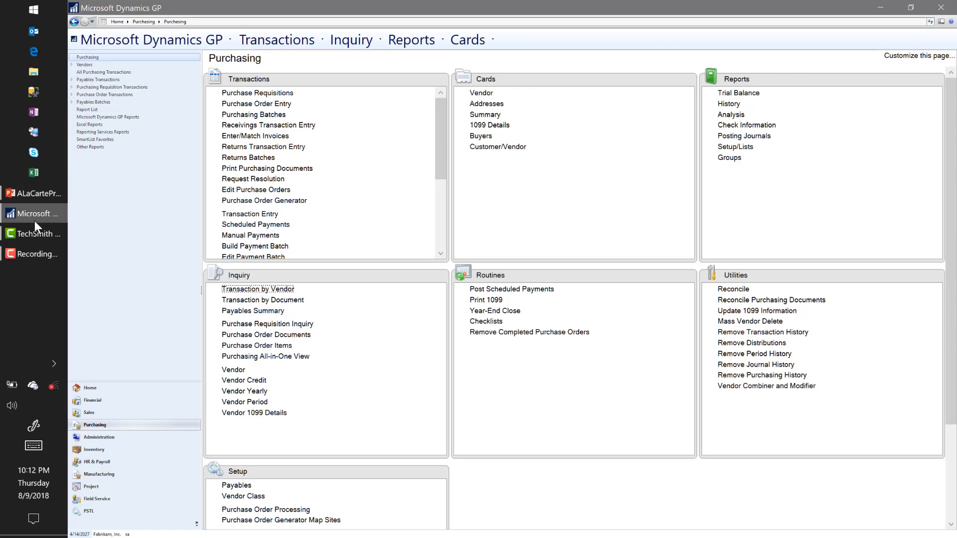
{"action": "left_click", "coordinate": [127, 388]}
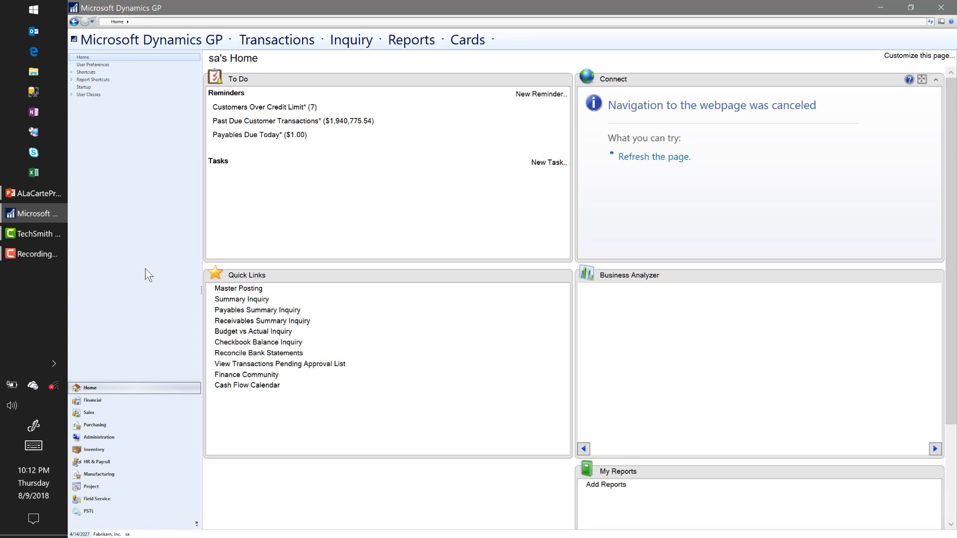
{"action": "left_click", "coordinate": [129, 437]}
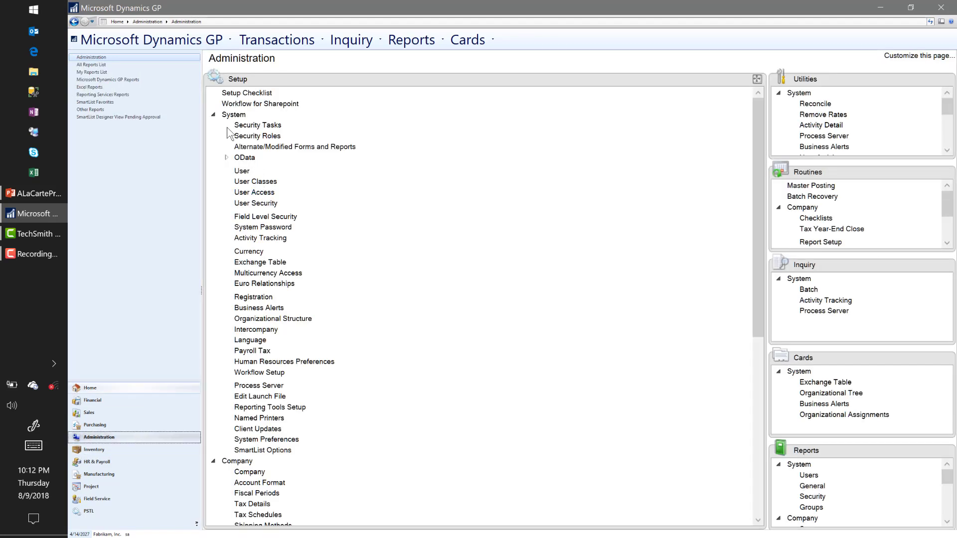
{"action": "left_click", "coordinate": [214, 115]}
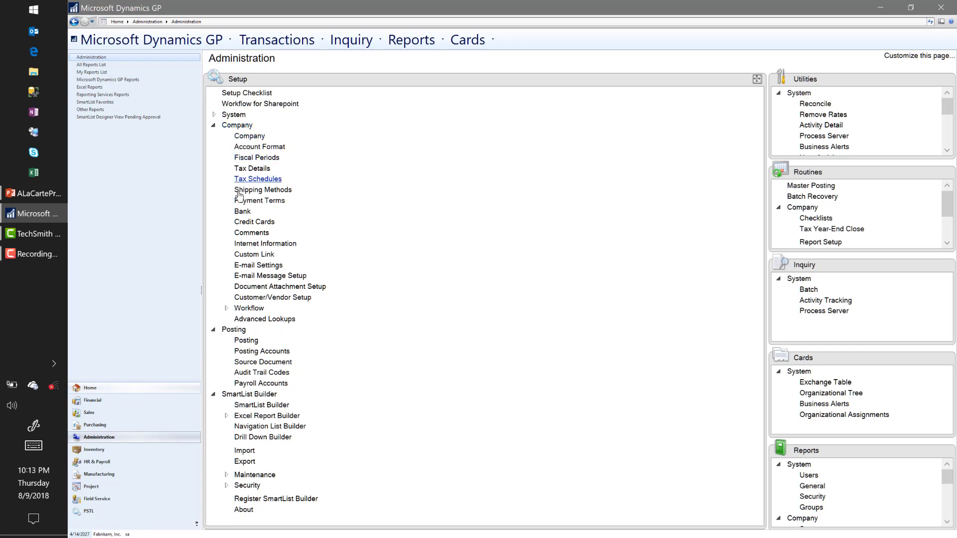
Open Credit Card Setup and load the KYLE-VISA-CHASE card from the lookup list
{"action": "left_click", "coordinate": [240, 227]}
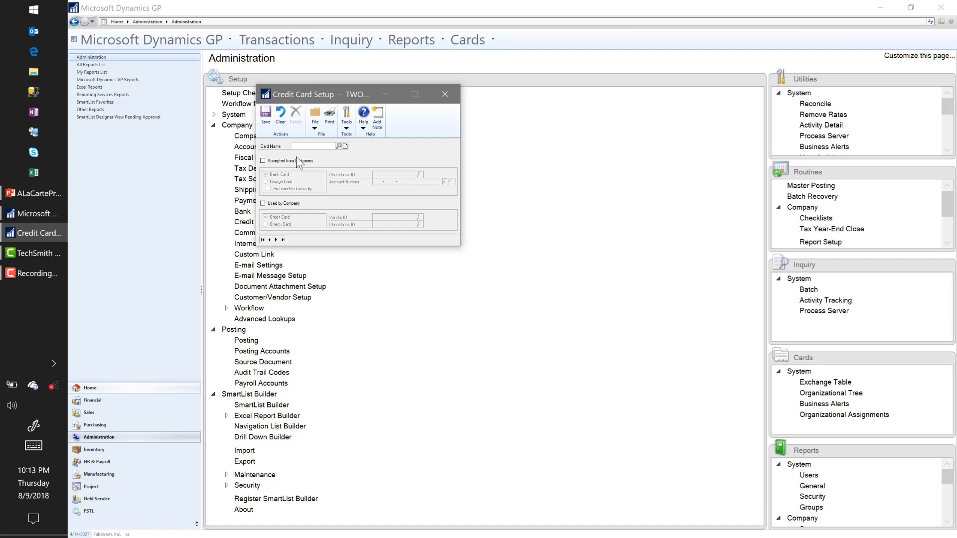
{"action": "left_click", "coordinate": [343, 146]}
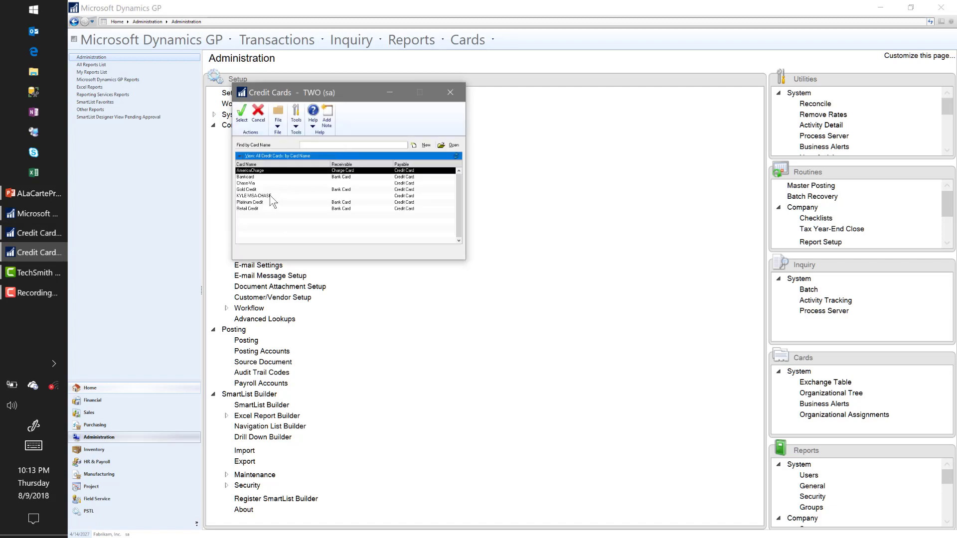
{"action": "double_click", "coordinate": [271, 195]}
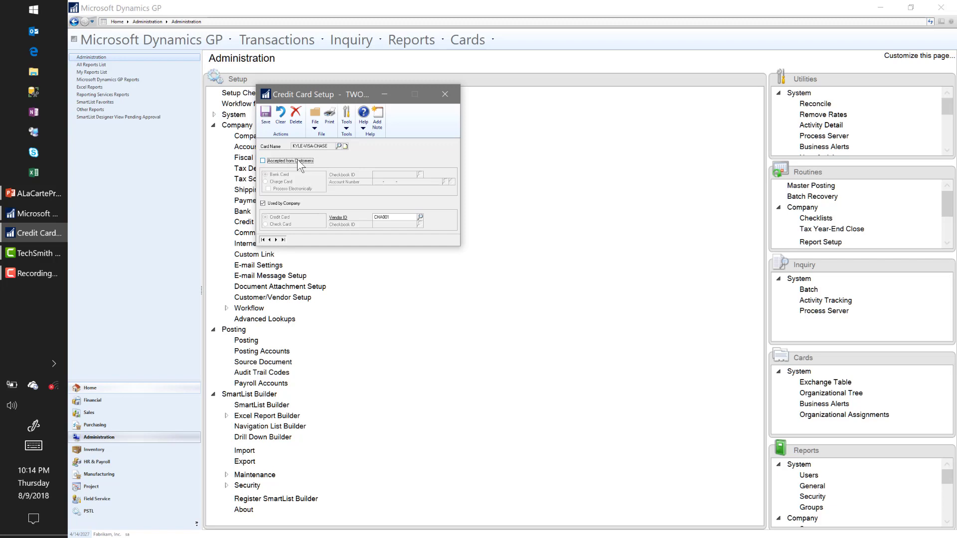
Check Used by Company and vendor CHA001 on the KYLE-VISA-CHASE card, then save it
{"action": "left_click", "coordinate": [270, 204]}
{"action": "left_click", "coordinate": [270, 205]}
{"action": "left_click", "coordinate": [402, 217]}
{"action": "left_click", "coordinate": [266, 124]}
Close Credit Card Setup and open Payables Transaction Entry from the Purchasing page
{"action": "left_click", "coordinate": [451, 93]}
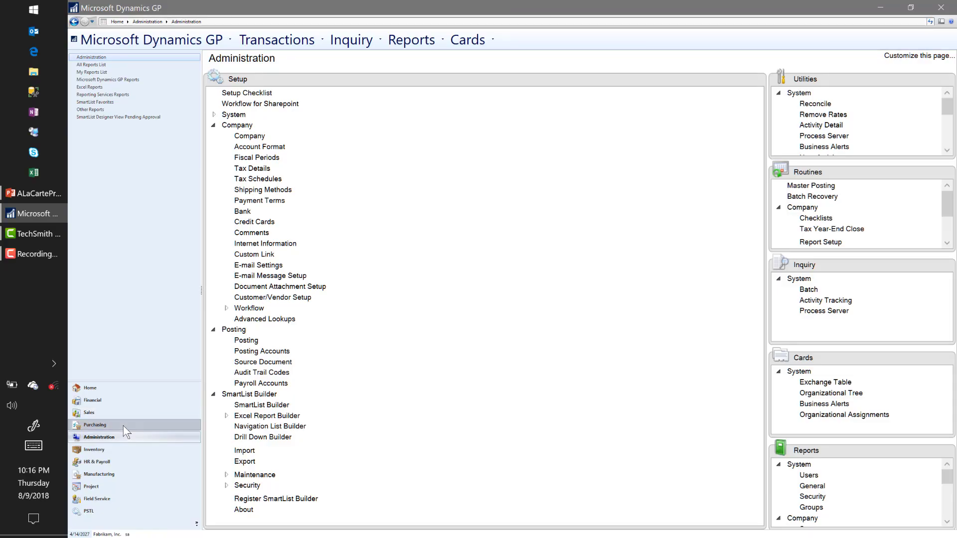
{"action": "left_click", "coordinate": [124, 426]}
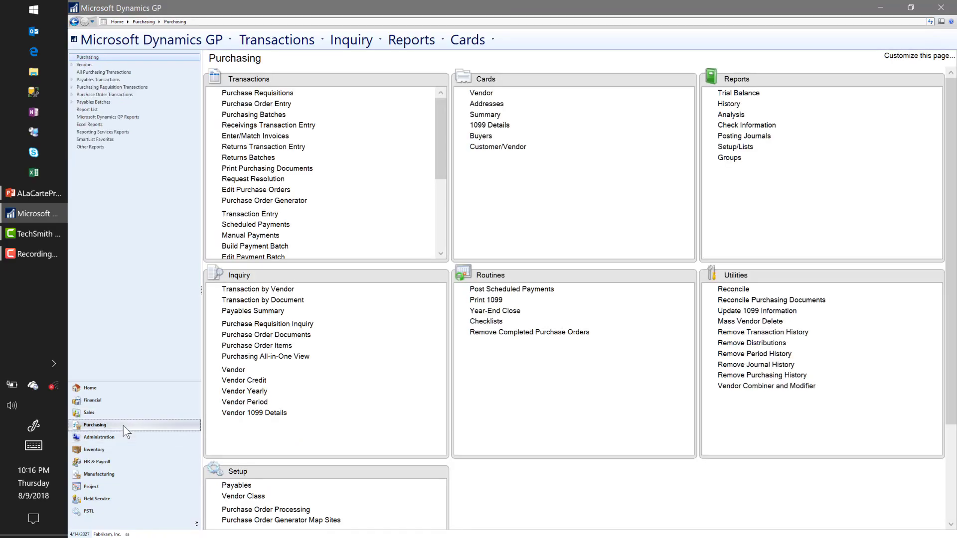
{"action": "left_click", "coordinate": [252, 212]}
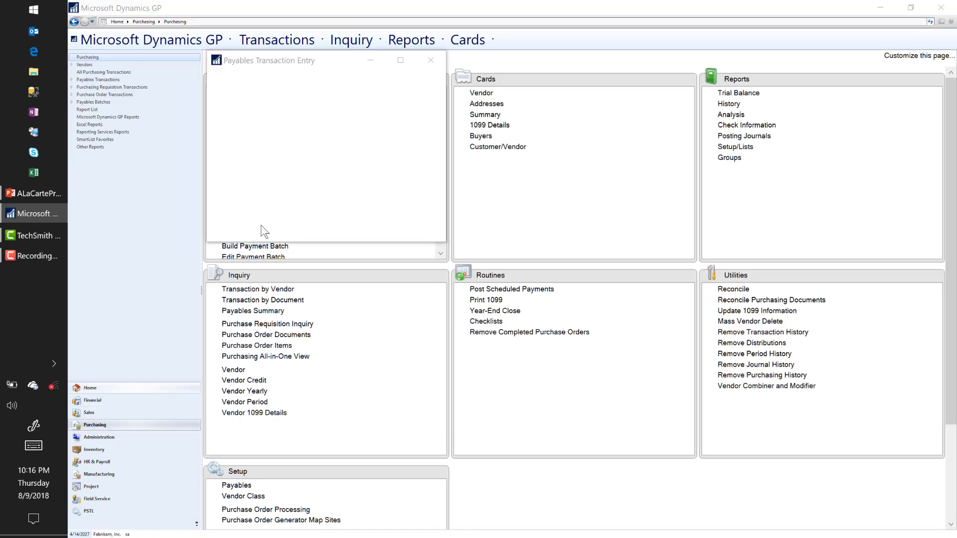
Enter a Computer Purchase invoice from AMA001, document 123465798, with 1,000.00 purchases
{"action": "key", "text": "Tab"}
{"action": "key", "text": "Tab"}
{"action": "key", "text": "Tab"}
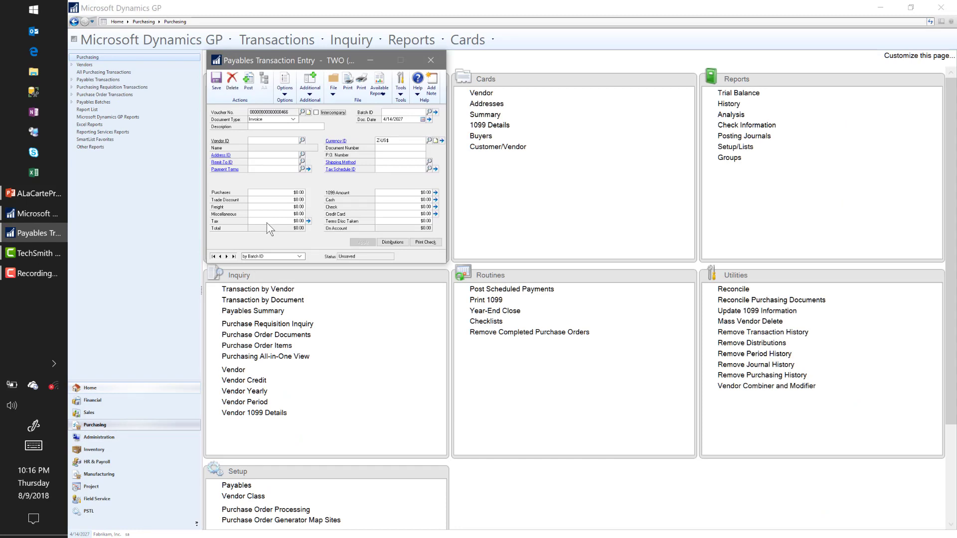
{"action": "type", "text": "Comp"}
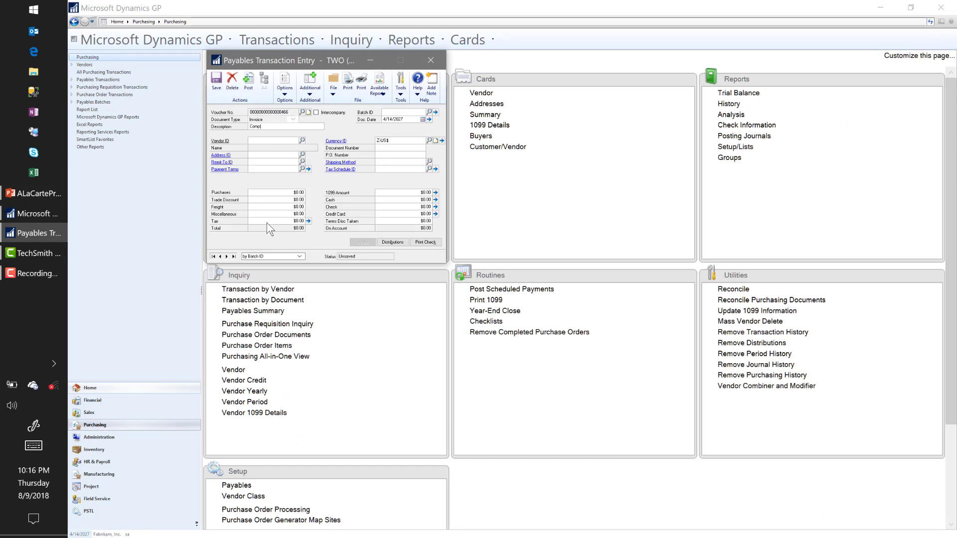
{"action": "key", "text": "Tab"}
{"action": "key", "text": "Tab"}
{"action": "key", "text": "Tab"}
{"action": "type", "text": "AMA001"}
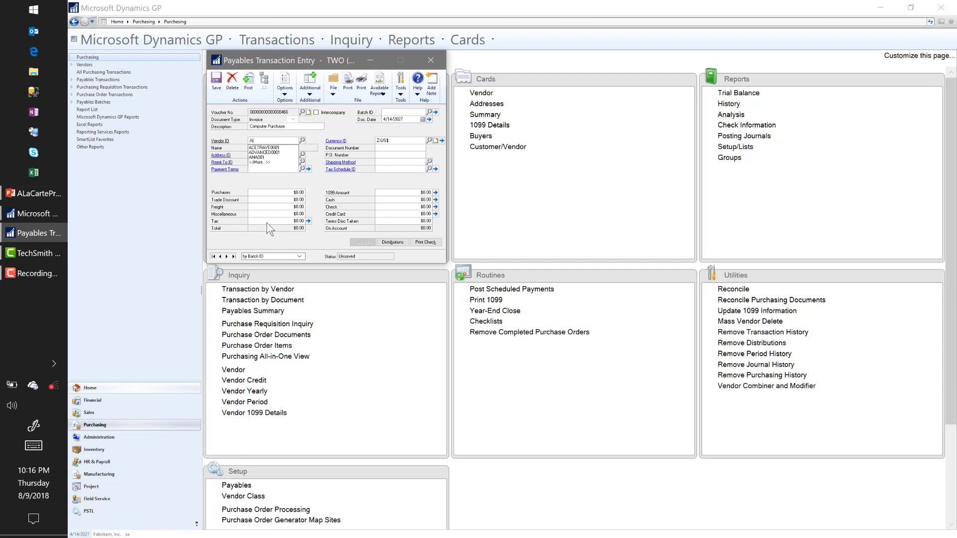
{"action": "key", "text": "Tab"}
{"action": "key", "text": "Tab"}
{"action": "key", "text": "Tab"}
{"action": "key", "text": "Tab"}
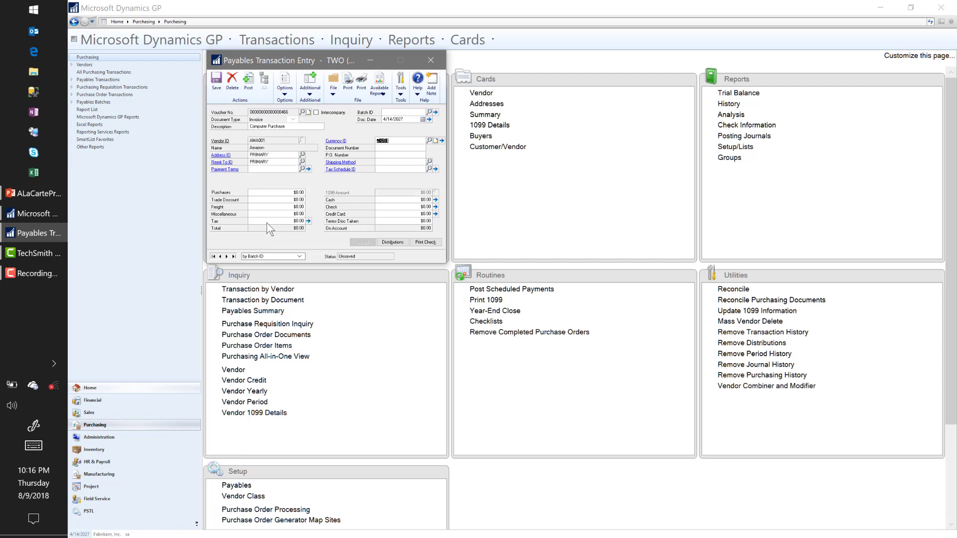
{"action": "type", "text": "123465798"}
{"action": "key", "text": "Tab"}
{"action": "key", "text": "Tab"}
{"action": "key", "text": "Tab"}
{"action": "type", "text": "1"}
{"action": "key", "text": "Tab"}
{"action": "key", "text": "Tab"}
{"action": "key", "text": "Tab"}
{"action": "key", "text": "Tab"}
{"action": "key", "text": "Tab"}
{"action": "key", "text": "Tab"}
{"action": "key", "text": "Tab"}
{"action": "key", "text": "Tab"}
{"action": "key", "text": "Tab"}
{"action": "left_click", "coordinate": [419, 214]}
Pay the full 1,000.00 with the KYLE-VISA-CHASE card, accept it, and bring up distributions
{"action": "type", "text": "1,000.00"}
{"action": "key", "text": "Tab"}
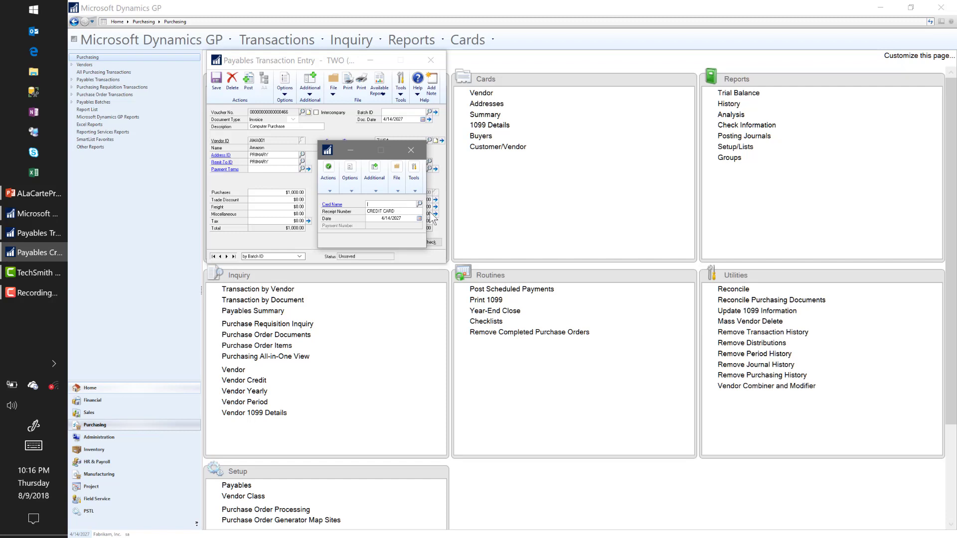
{"action": "left_click", "coordinate": [420, 205]}
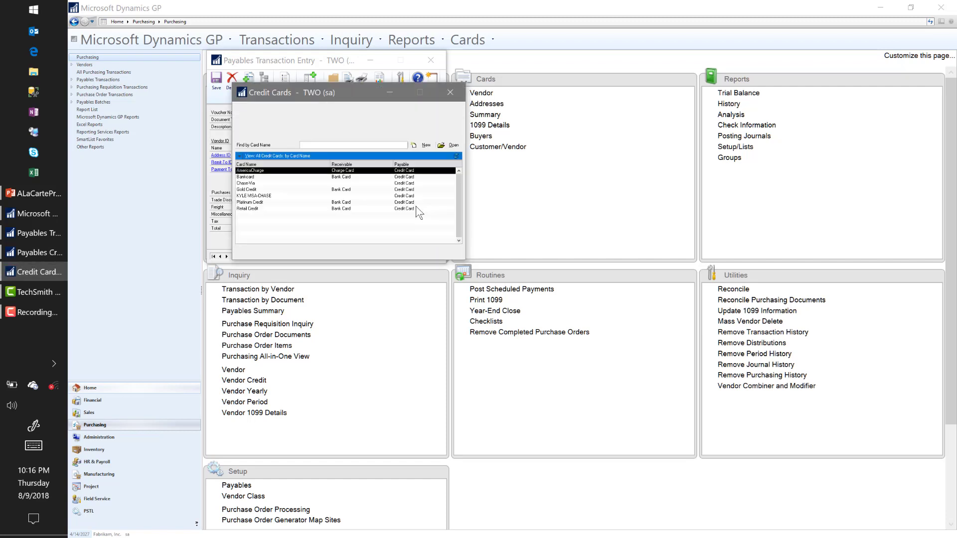
{"action": "double_click", "coordinate": [254, 196]}
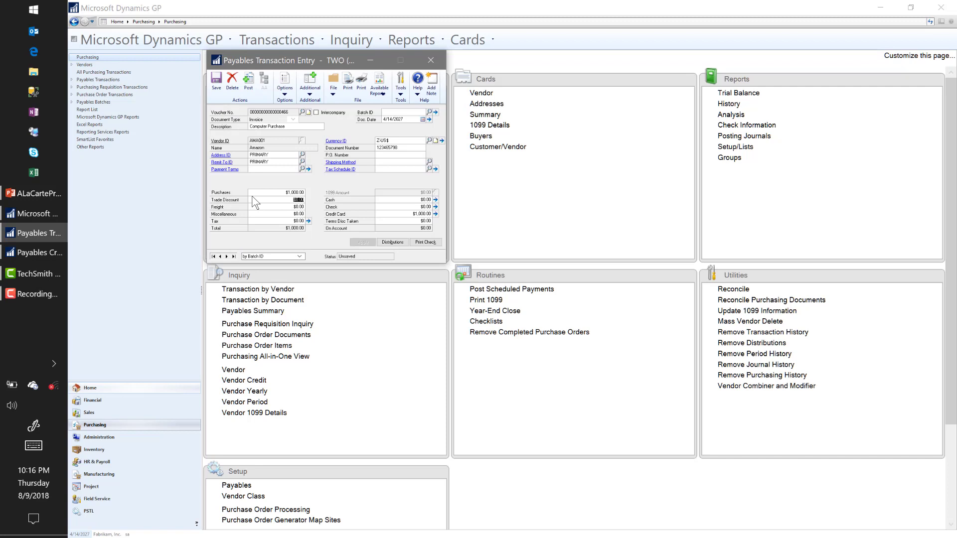
{"action": "left_click", "coordinate": [436, 213]}
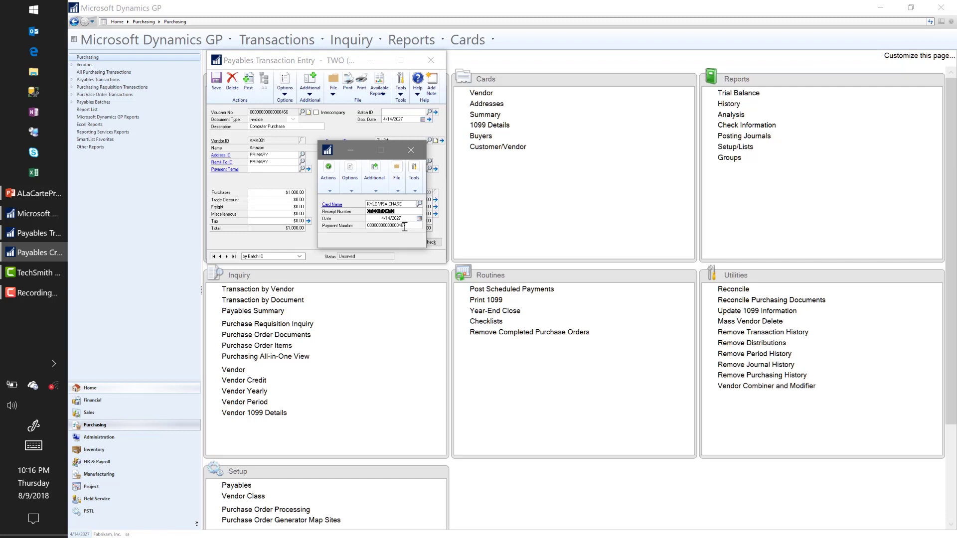
{"action": "left_click", "coordinate": [404, 227]}
{"action": "left_click", "coordinate": [331, 185]}
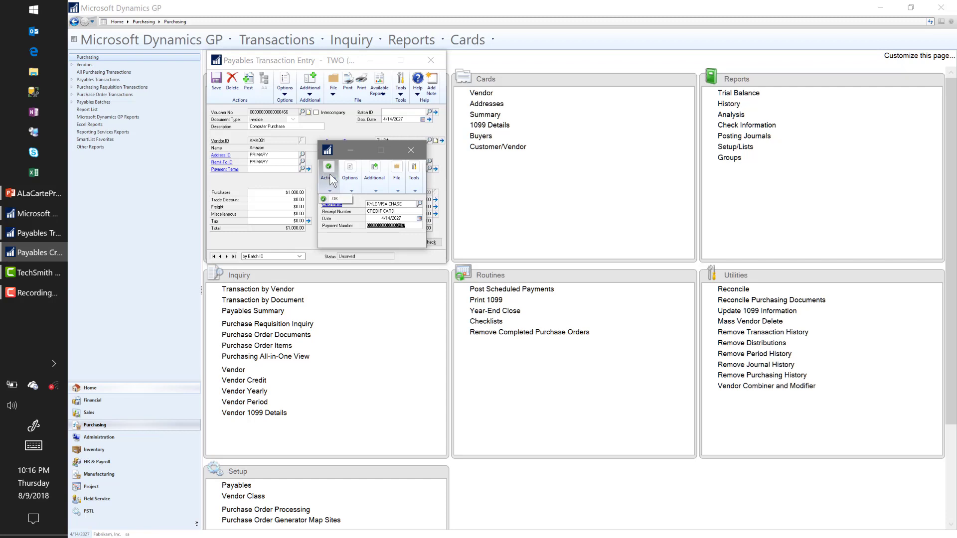
{"action": "left_click", "coordinate": [335, 201]}
{"action": "left_click", "coordinate": [390, 240]}
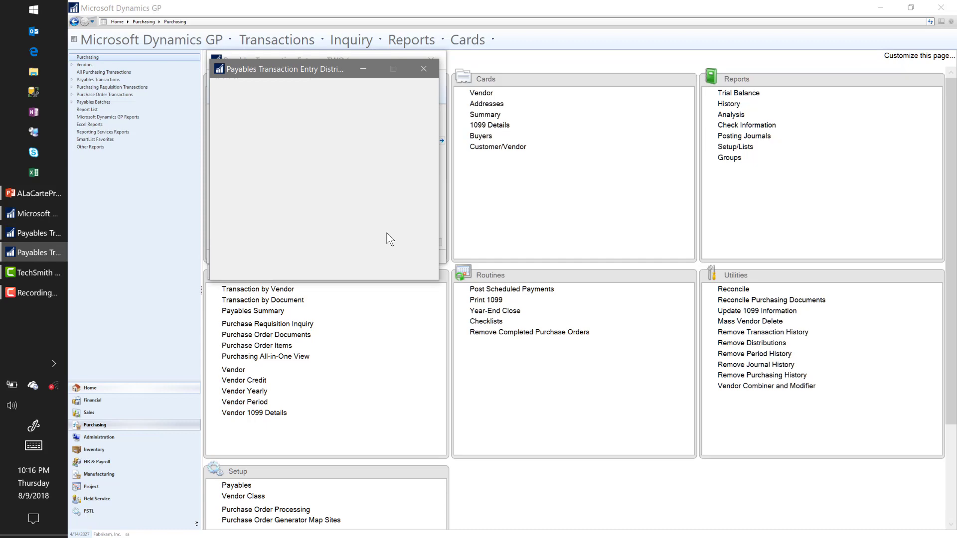
Review the distributions, keeping the 000-2100-00 credit line typed as CASH
{"action": "left_click_drag", "start_coordinate": [315, 66], "coordinate": [557, 52]}
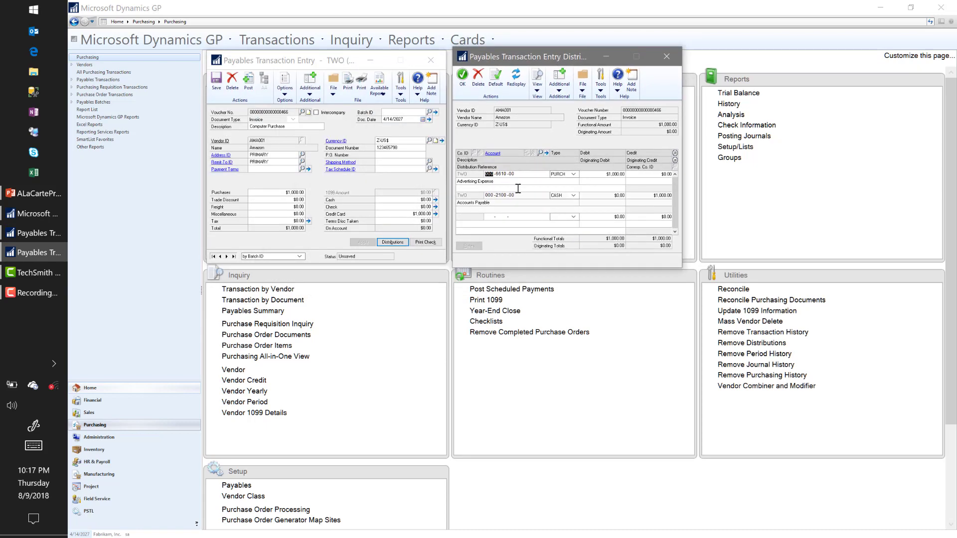
{"action": "left_click", "coordinate": [489, 196]}
{"action": "left_click", "coordinate": [574, 196]}
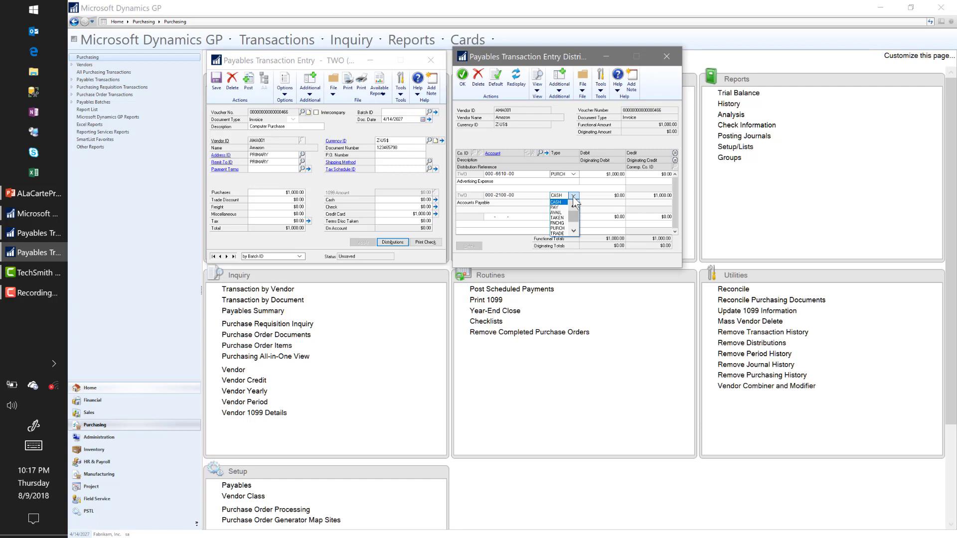
{"action": "left_click", "coordinate": [574, 196]}
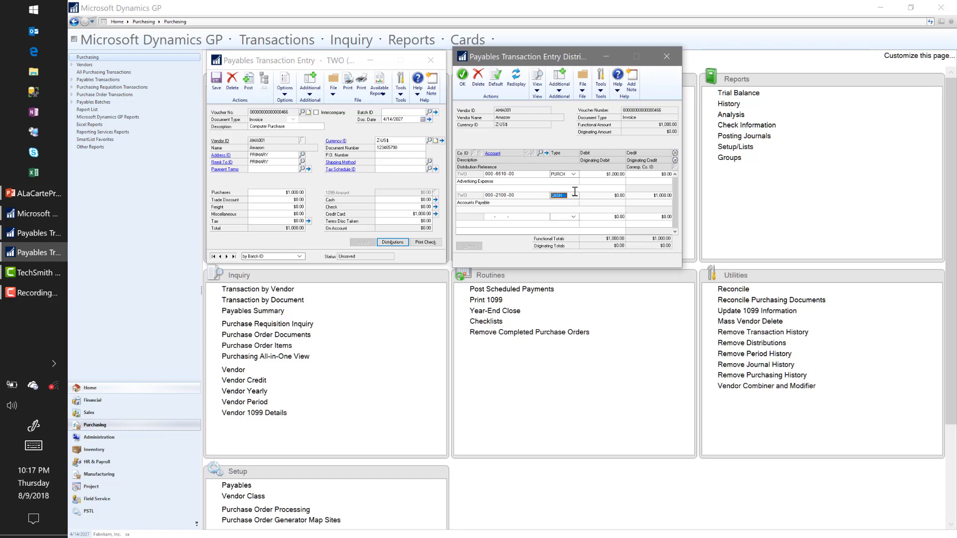
{"action": "double_click", "coordinate": [501, 196]}
Accept the distributions and post the invoice, cancelling both posting report destinations
{"action": "left_click", "coordinate": [463, 78]}
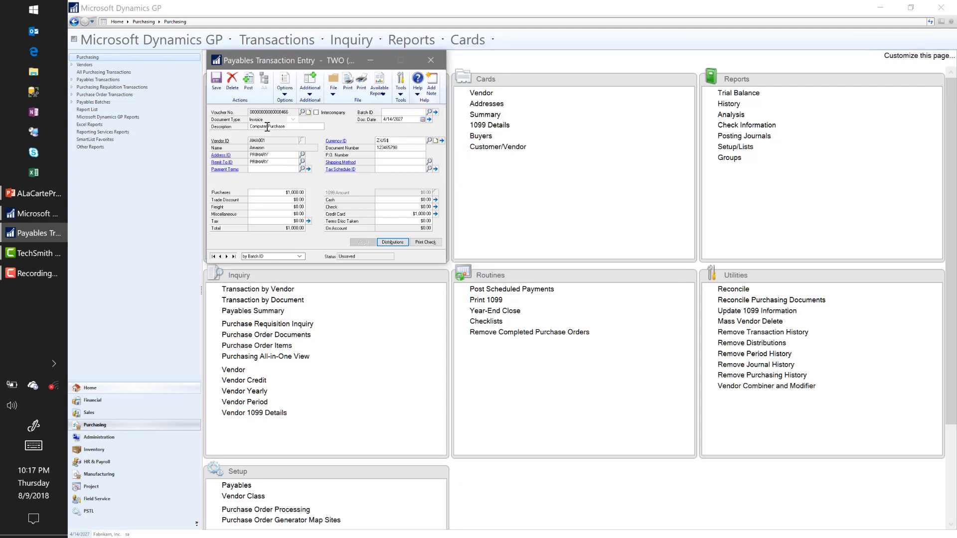
{"action": "left_click", "coordinate": [254, 93]}
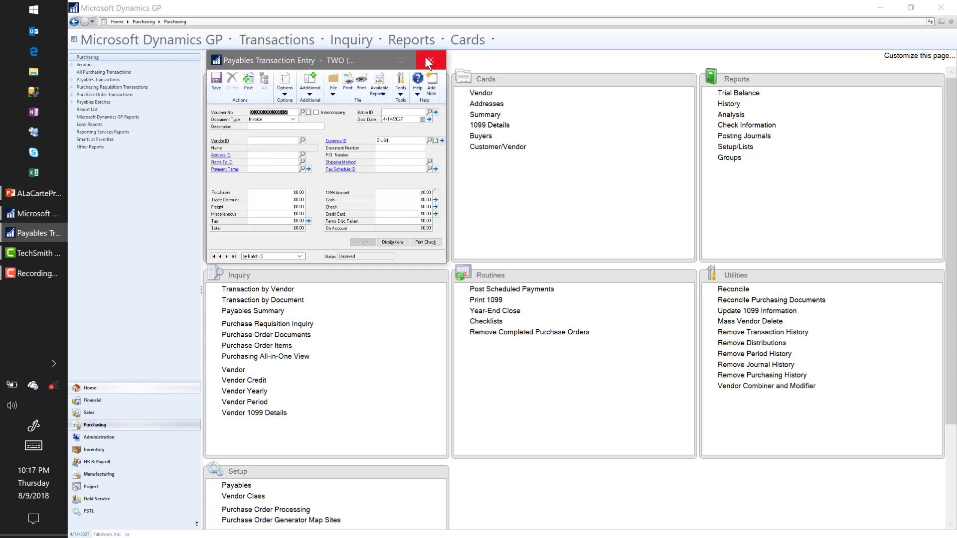
{"action": "left_click", "coordinate": [573, 335]}
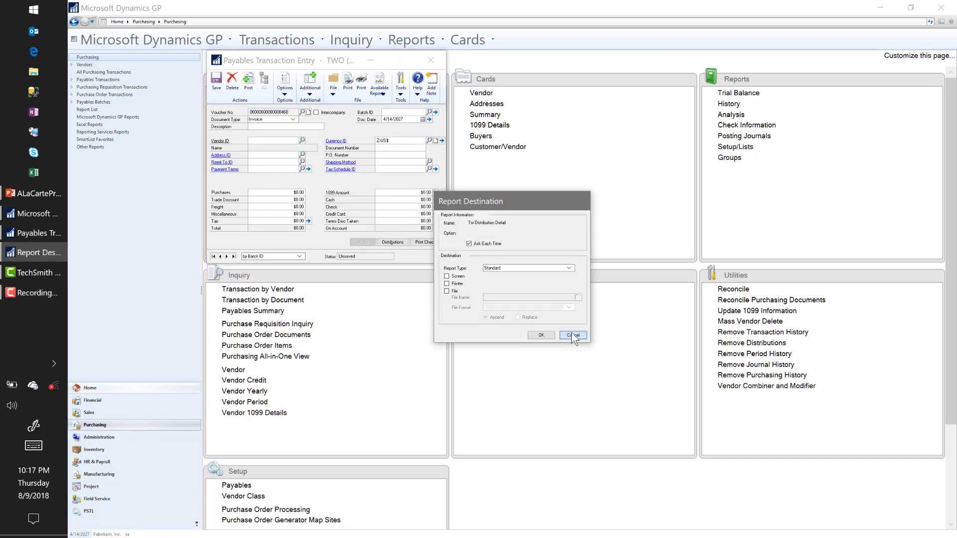
{"action": "left_click", "coordinate": [573, 336]}
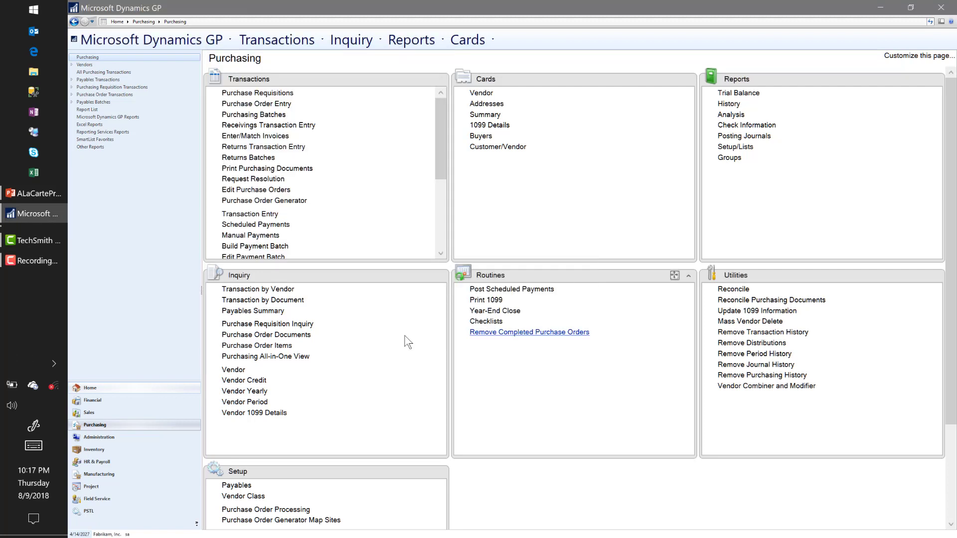
Look up vendor AMA001's transactions and inspect the $1,000.00 CREDIT CARD payment details
{"action": "left_click", "coordinate": [265, 289]}
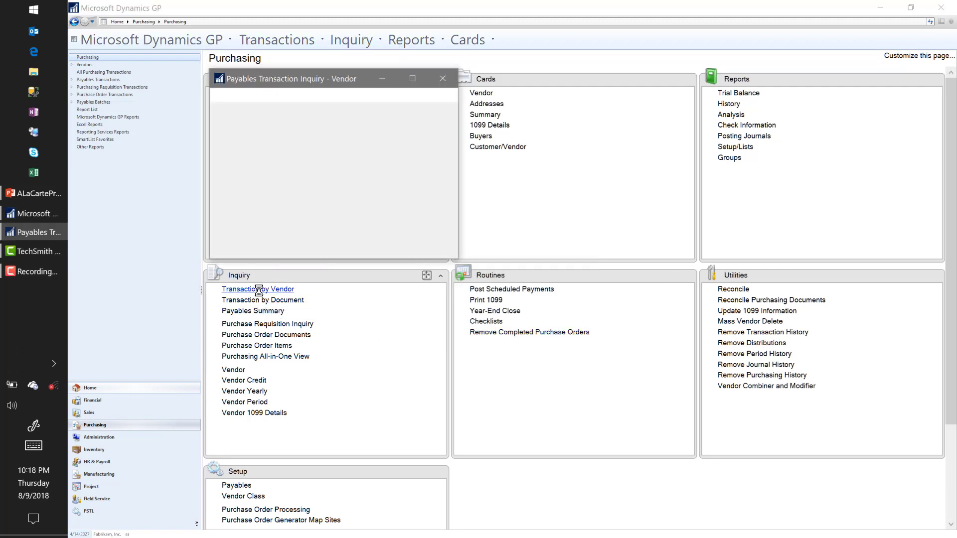
{"action": "type", "text": "AMA0"}
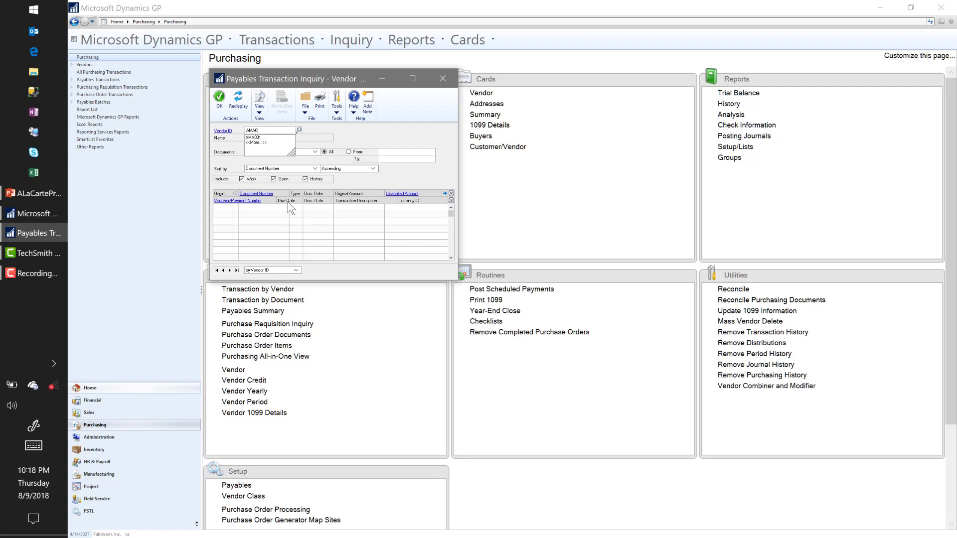
{"action": "type", "text": "01"}
{"action": "key", "text": "Tab"}
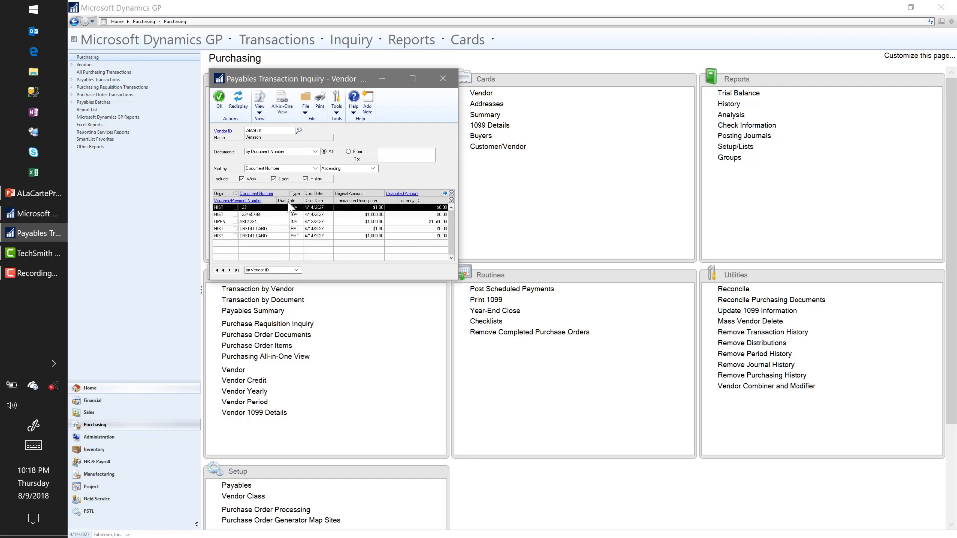
{"action": "left_click", "coordinate": [340, 216]}
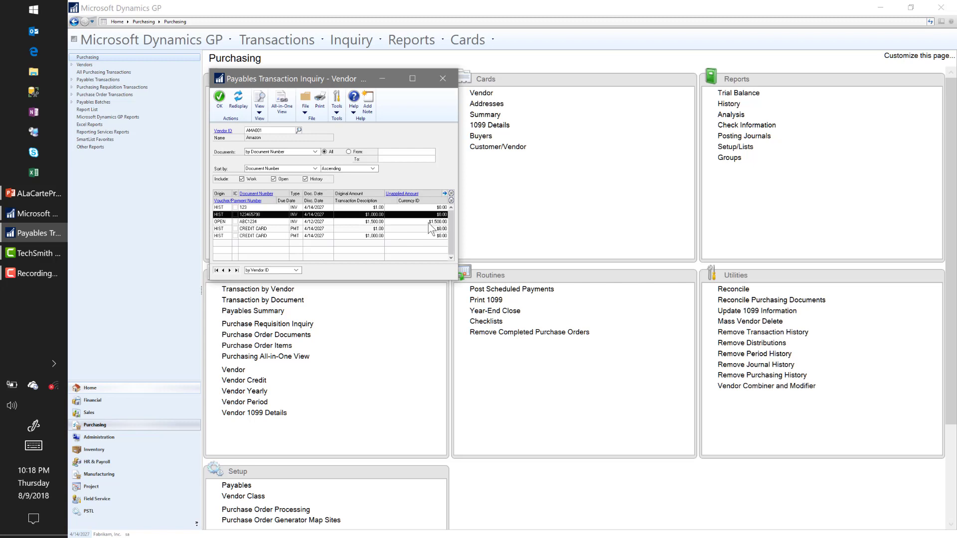
{"action": "left_click", "coordinate": [262, 237]}
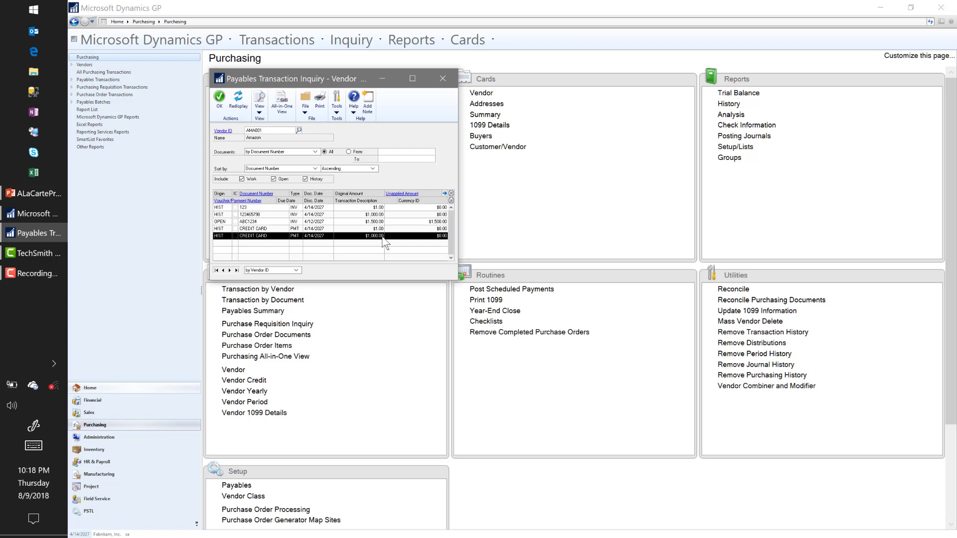
{"action": "left_click", "coordinate": [257, 197]}
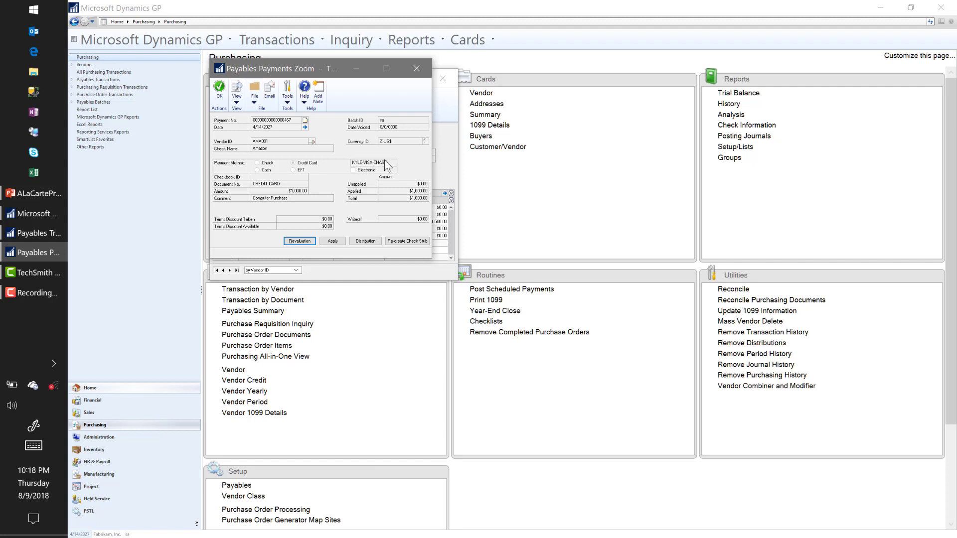
{"action": "left_click", "coordinate": [219, 95]}
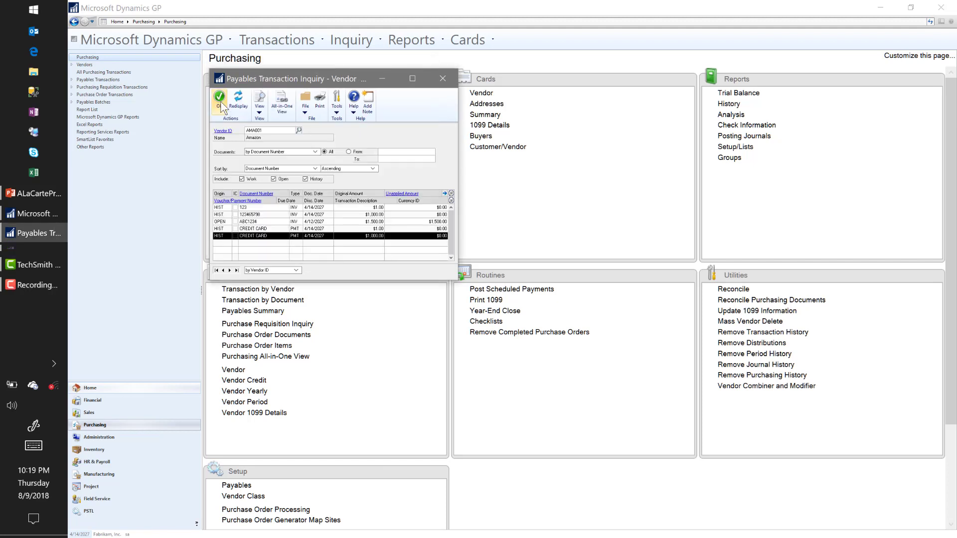
Switch the inquiry to vendor CHA001, review its $1,000.00 CREDIT CARD invoice, then close it
{"action": "left_click", "coordinate": [276, 131]}
{"action": "type", "text": "C"}
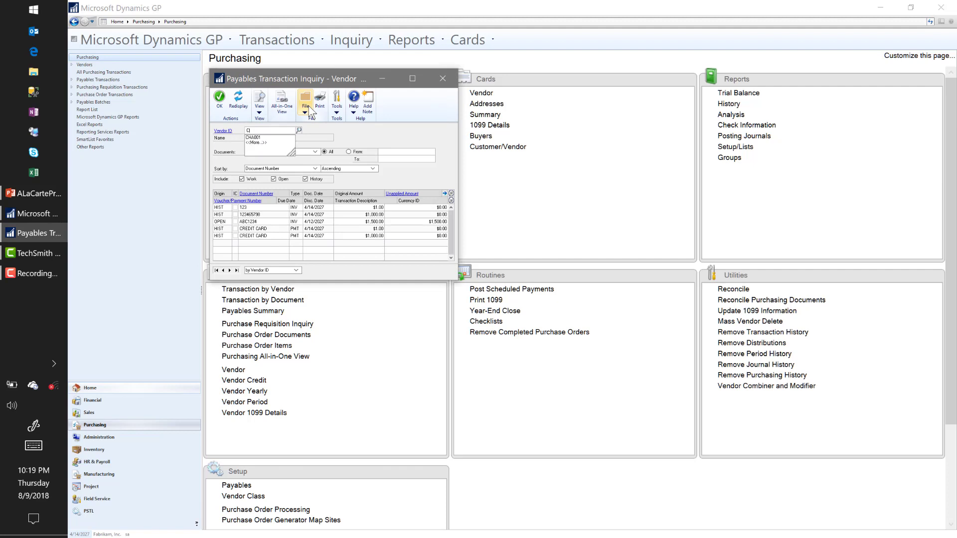
{"action": "type", "text": "HA001"}
{"action": "key", "text": "Tab"}
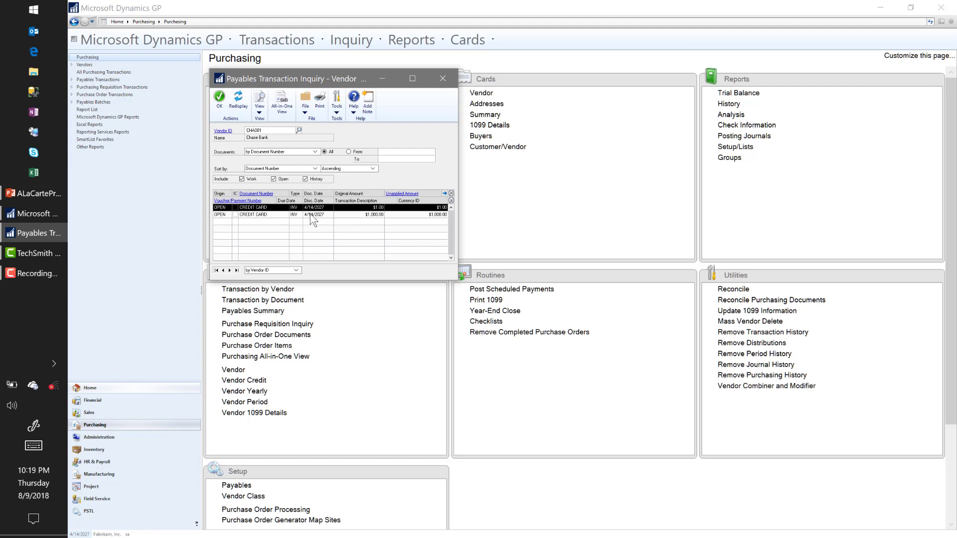
{"action": "left_click", "coordinate": [311, 215]}
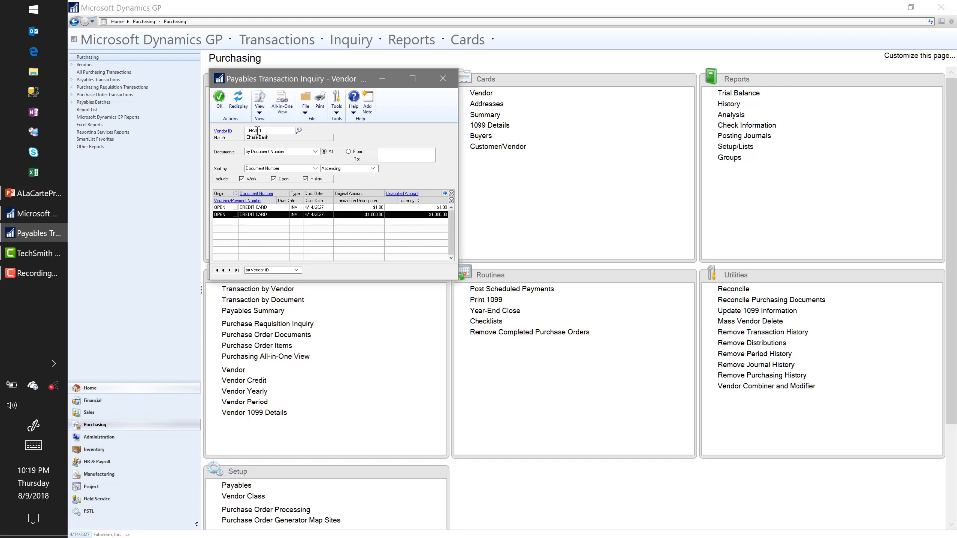
{"action": "left_click", "coordinate": [219, 97]}
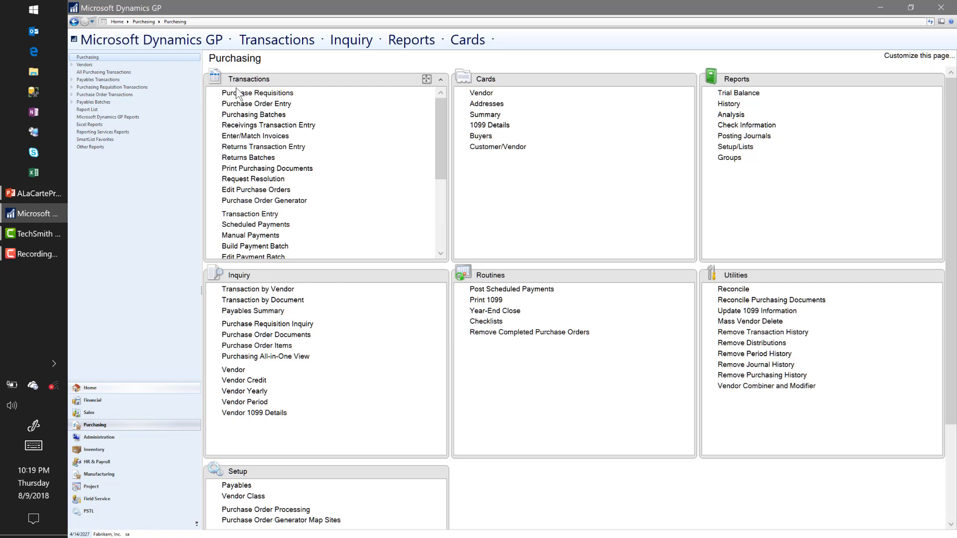
Start a manual payment to vendor CHA001 from UPTOWN TRUST for 1,000.00
{"action": "left_click", "coordinate": [258, 238]}
{"action": "key", "text": "Tab"}
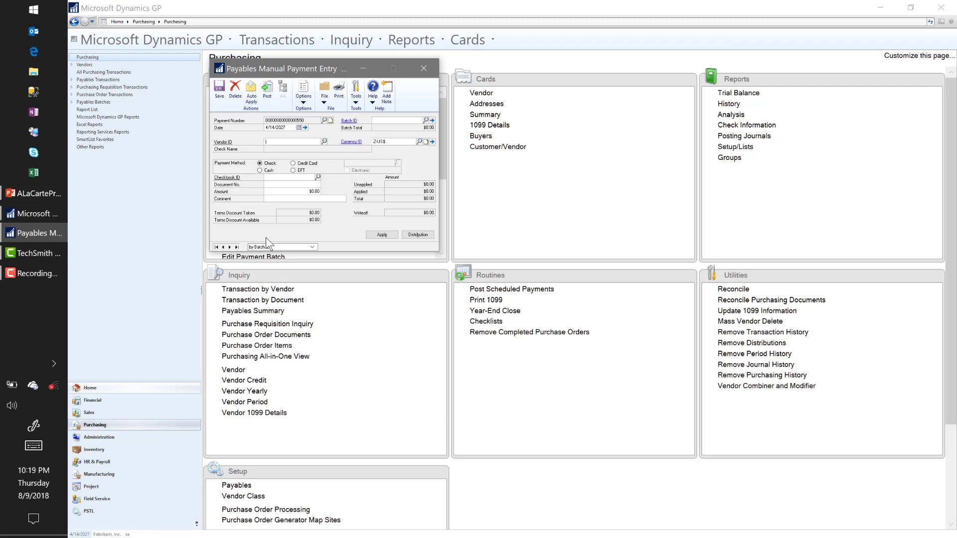
{"action": "type", "text": "CHA001"}
{"action": "key", "text": "Tab"}
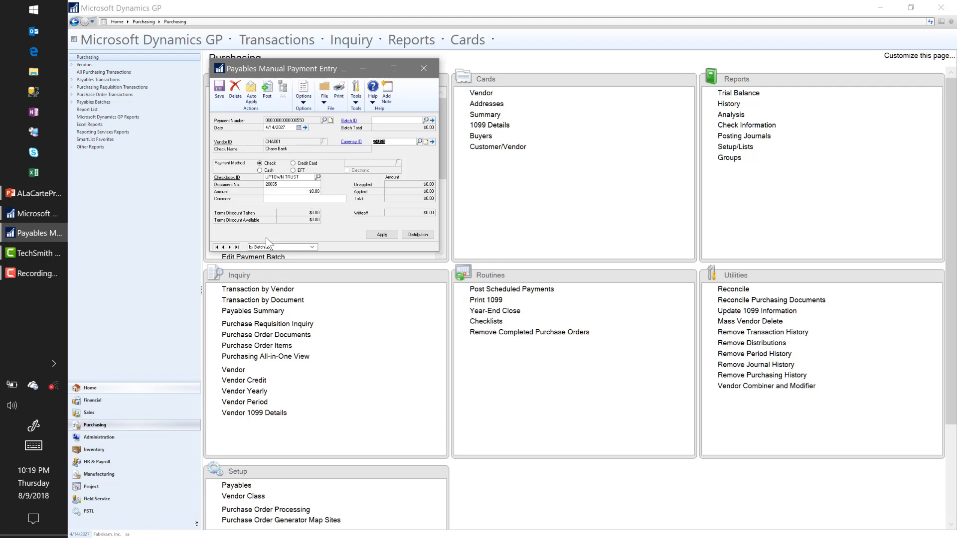
{"action": "key", "text": "Tab"}
{"action": "key", "text": "Tab"}
{"action": "key", "text": "Tab"}
{"action": "key", "text": "Tab"}
{"action": "type", "text": ".01"}
{"action": "type", "text": "00000"}
{"action": "key", "text": "Tab"}
{"action": "key", "text": "Tab"}
Apply the payment to the $1,000.00 CREDIT CARD invoice and post it
{"action": "left_click", "coordinate": [380, 234]}
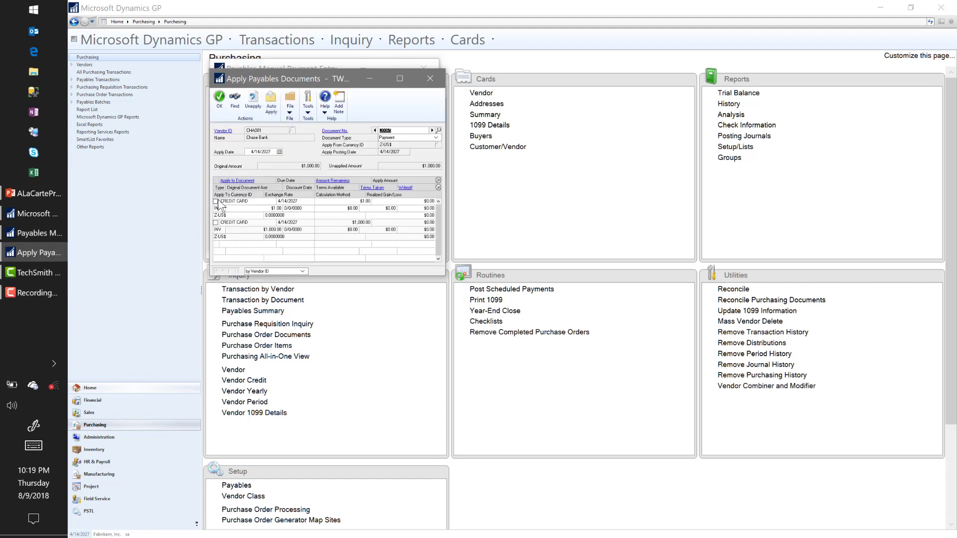
{"action": "left_click", "coordinate": [215, 222]}
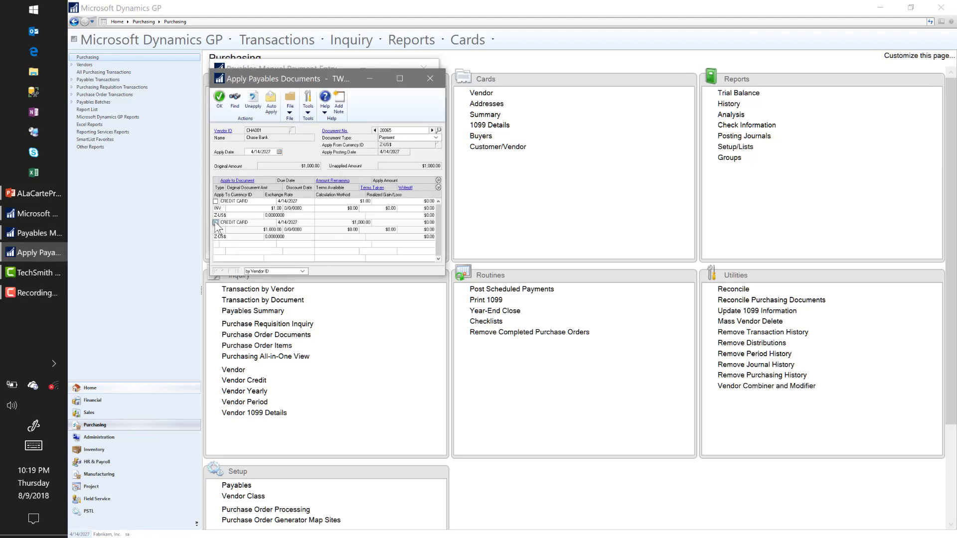
{"action": "left_click", "coordinate": [219, 102]}
{"action": "left_click", "coordinate": [268, 92]}
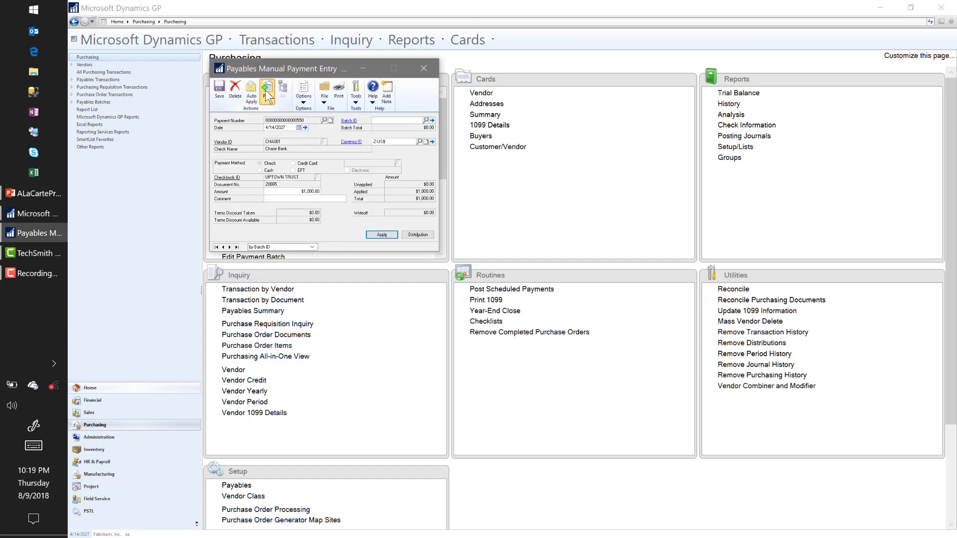
Close the Payables Manual Payment Entry window to return to the Purchasing page
{"action": "left_click", "coordinate": [423, 67]}
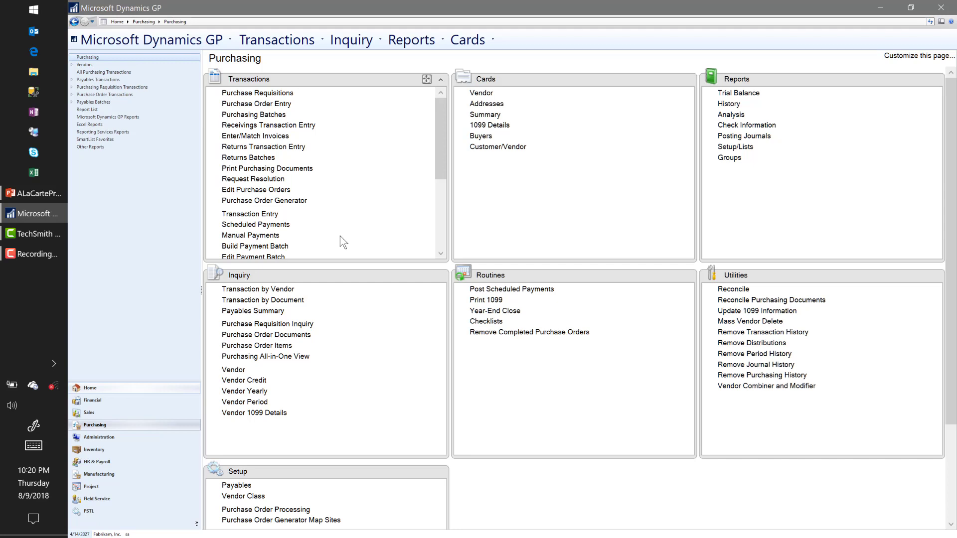
Create a new payment batch named MONTHLYCREDITCA
{"action": "left_click", "coordinate": [254, 246]}
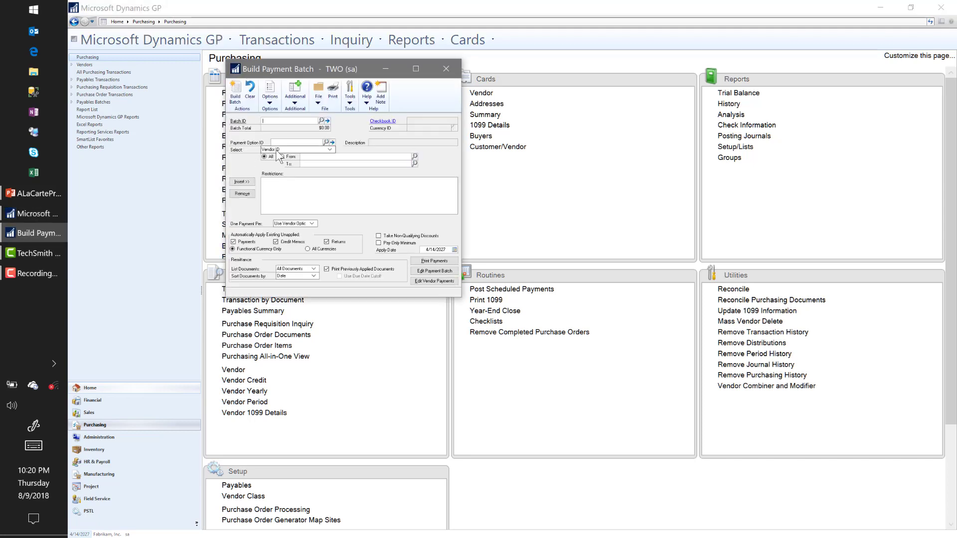
{"action": "type", "text": "MONTHLYCREDITCA"}
{"action": "key", "text": "Tab"}
{"action": "key", "text": "Return"}
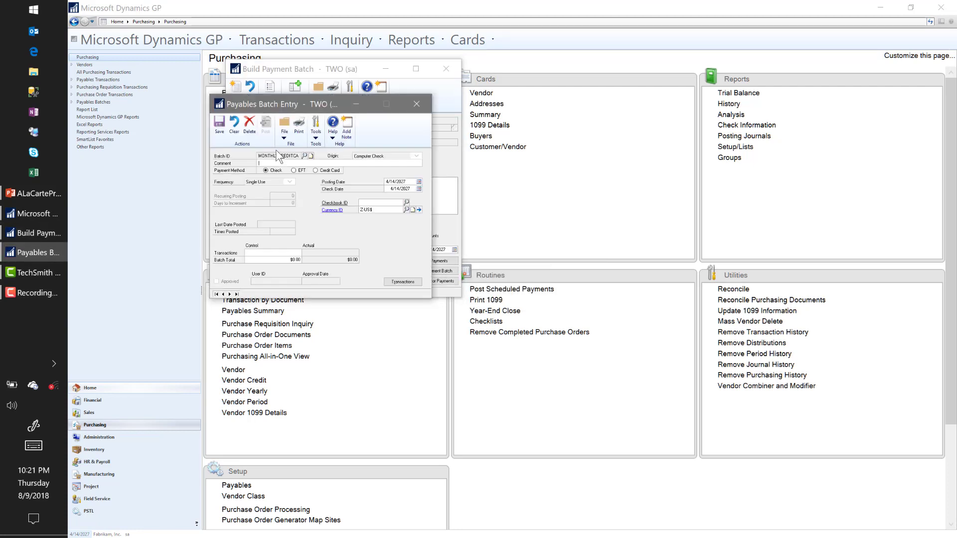
Set the batch to pay by credit card KYLE-VISA-CHASE, save, build it and open Edit Payment Batch
{"action": "left_click", "coordinate": [315, 170]}
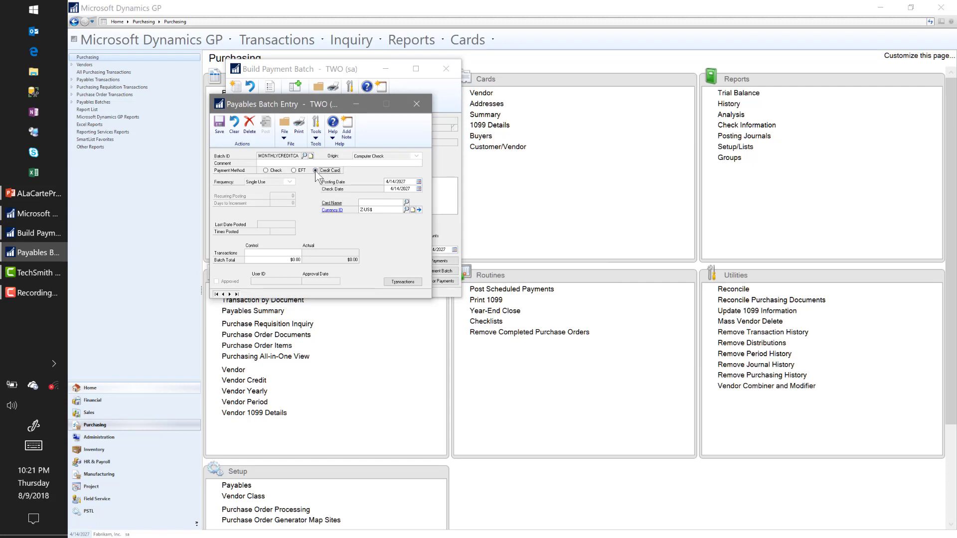
{"action": "left_click", "coordinate": [407, 202]}
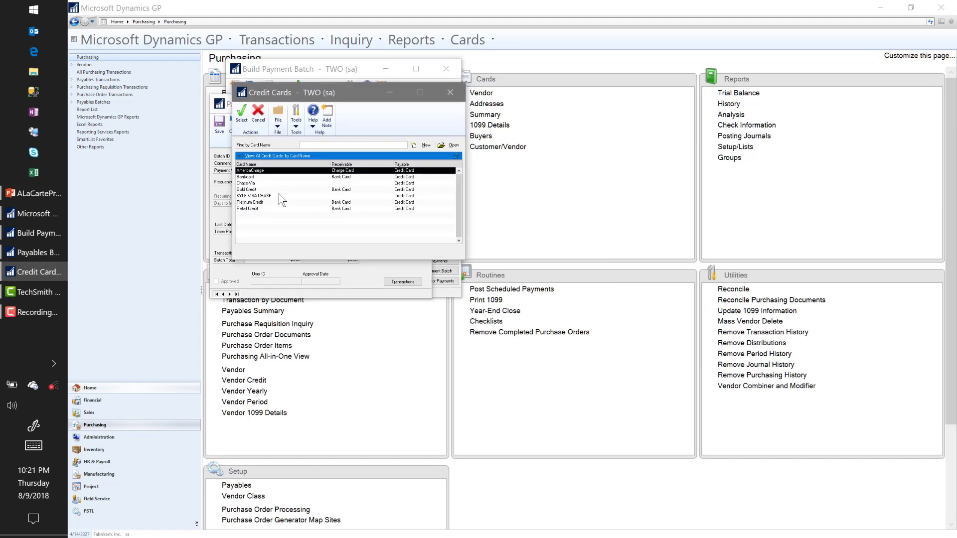
{"action": "double_click", "coordinate": [273, 196]}
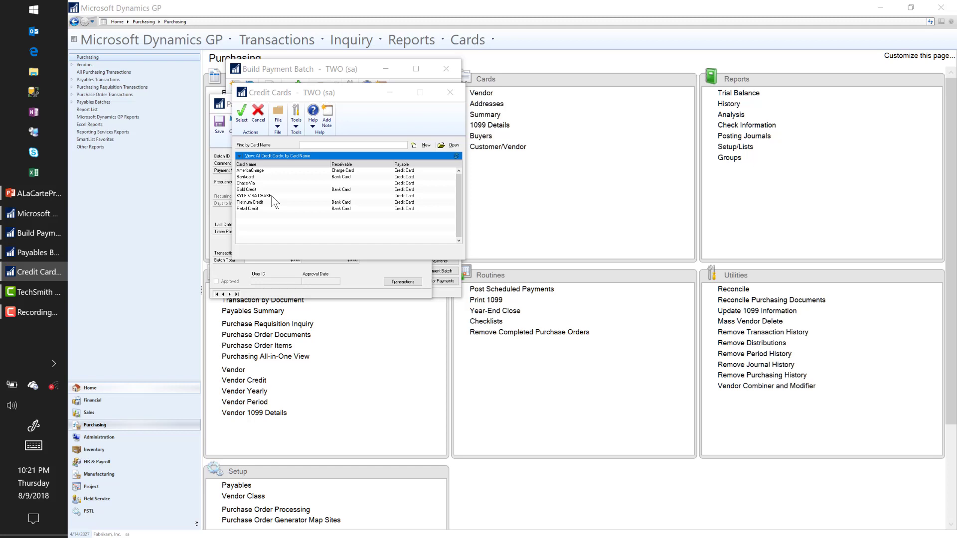
{"action": "left_click", "coordinate": [222, 131]}
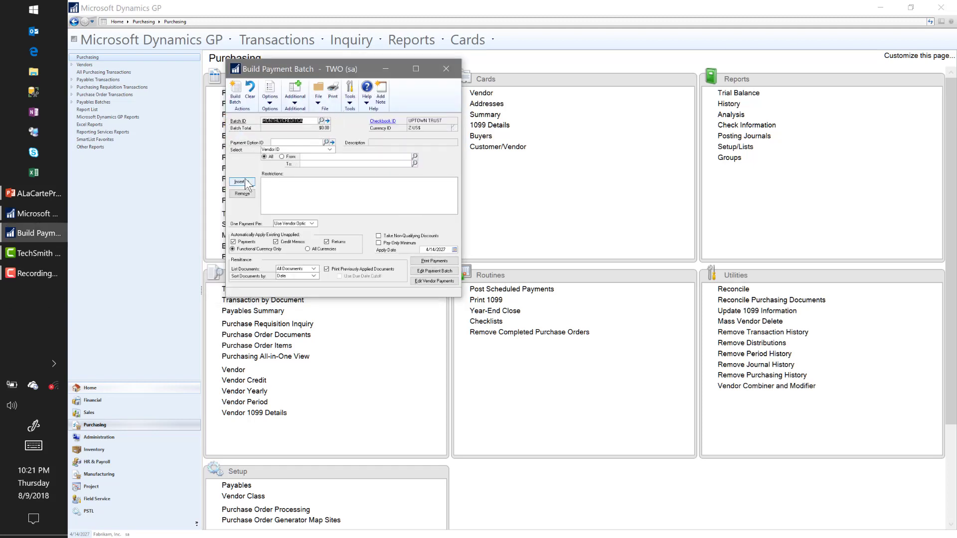
{"action": "left_click", "coordinate": [237, 96]}
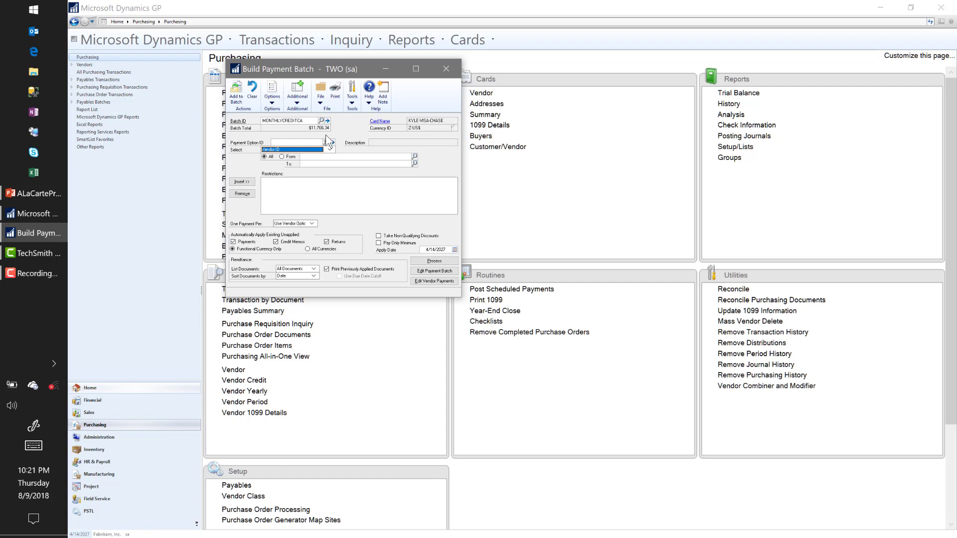
{"action": "left_click", "coordinate": [434, 272]}
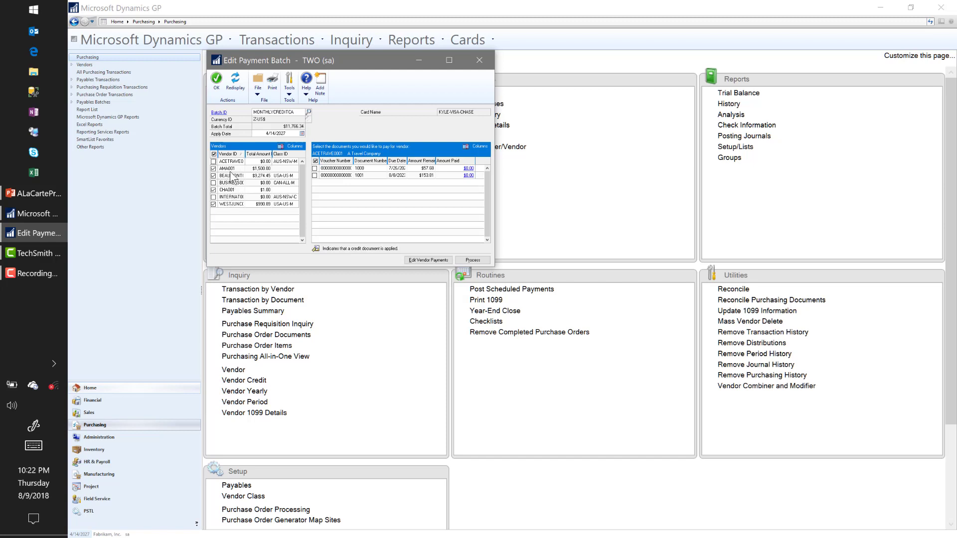
Remove BEAUMONT, CHA001 and WESTJUNC from the batch, leaving only Amazon's $1,500.00 voucher
{"action": "left_click", "coordinate": [225, 176]}
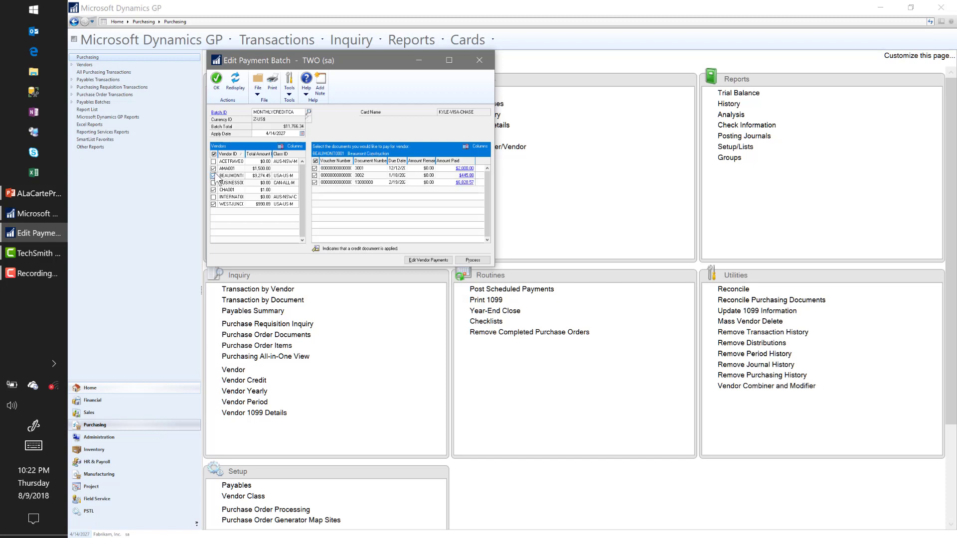
{"action": "left_click", "coordinate": [213, 175]}
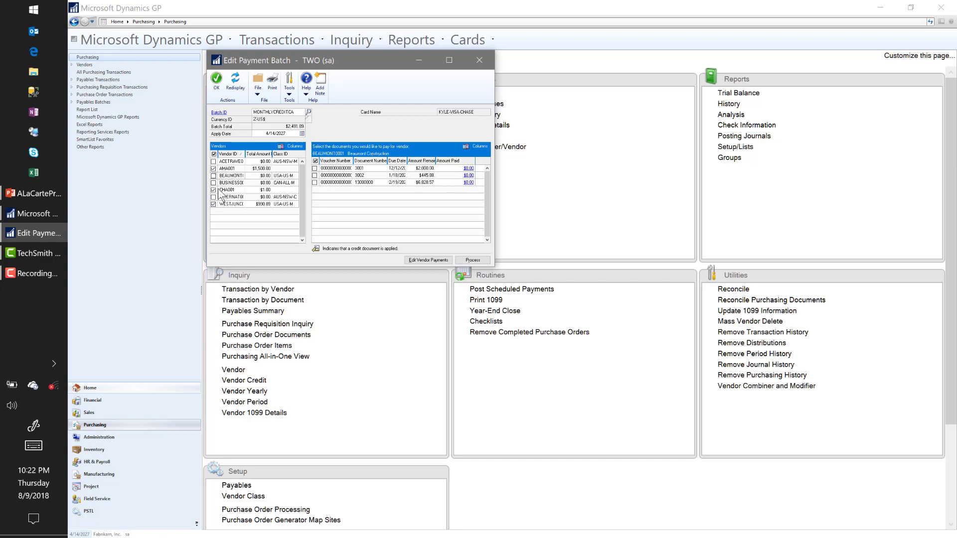
{"action": "left_click", "coordinate": [214, 190]}
{"action": "left_click", "coordinate": [214, 204]}
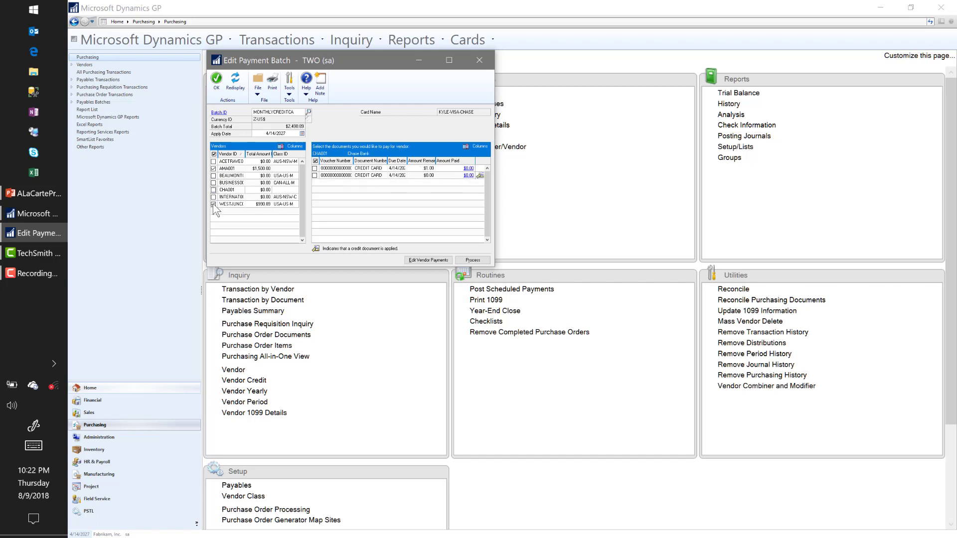
{"action": "left_click", "coordinate": [228, 169]}
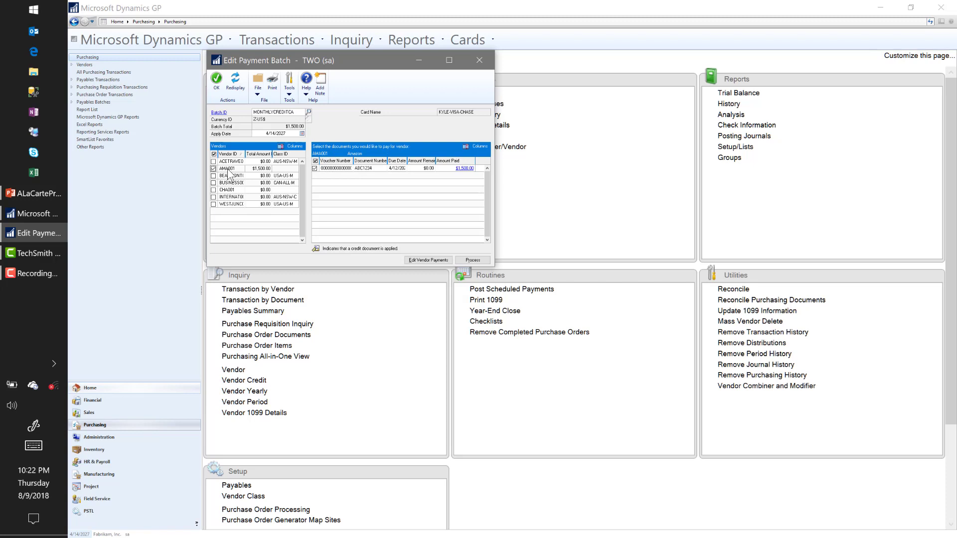
Process and post the MONTHLYCREDITCA payment batch, skipping both posting reports
{"action": "left_click", "coordinate": [473, 260]}
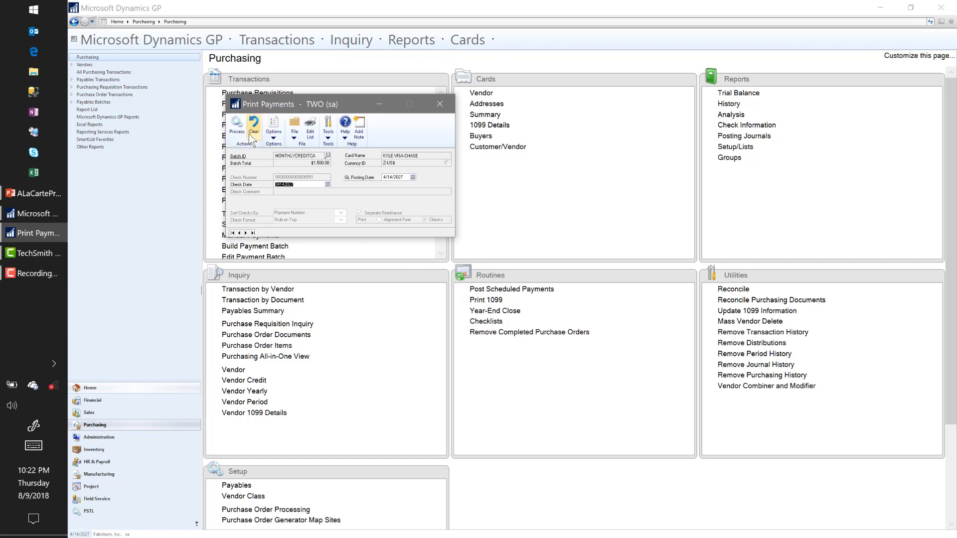
{"action": "left_click", "coordinate": [236, 134]}
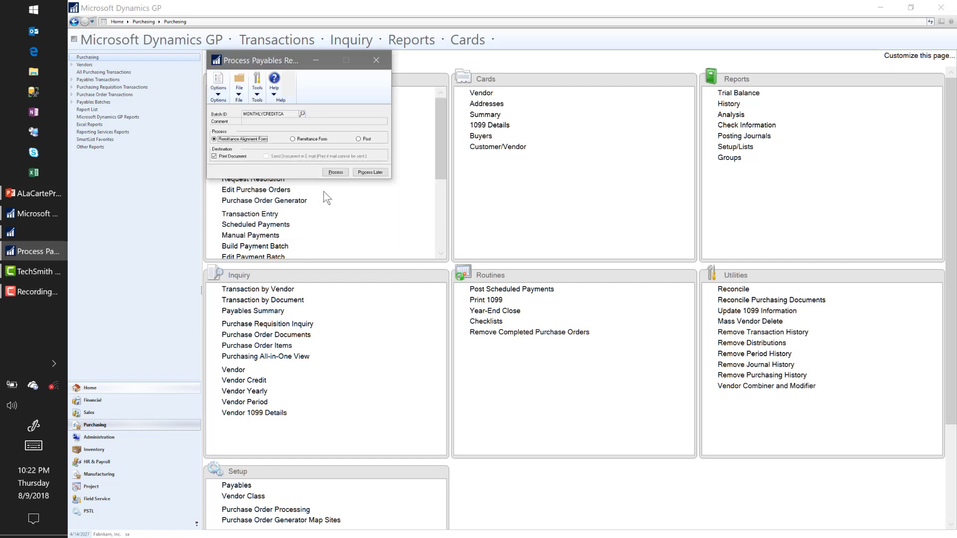
{"action": "left_click", "coordinate": [358, 139]}
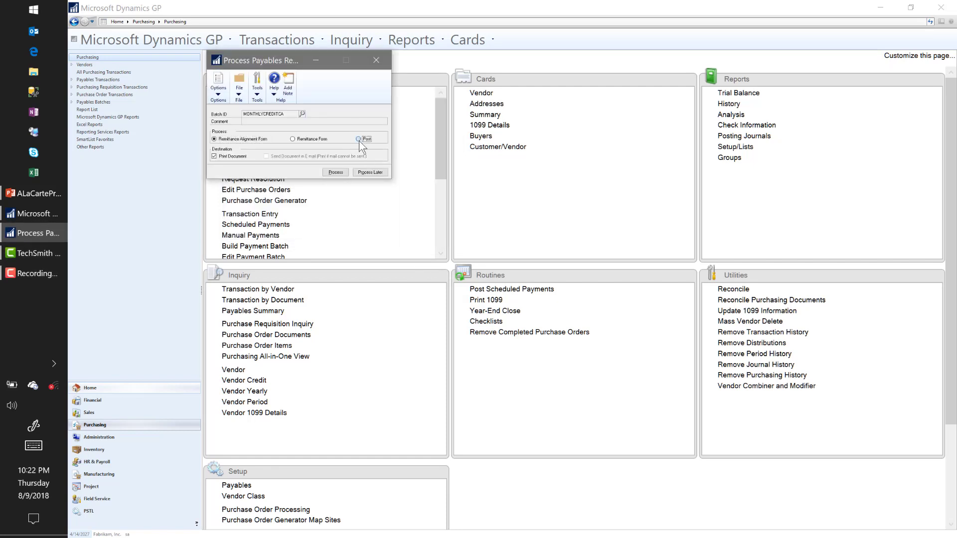
{"action": "left_click", "coordinate": [336, 172]}
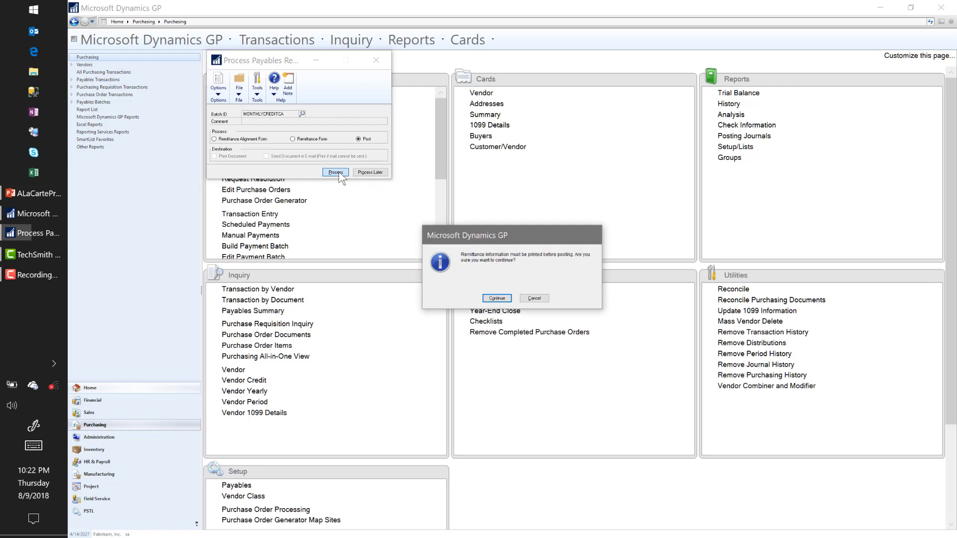
{"action": "left_click", "coordinate": [497, 299]}
{"action": "left_click", "coordinate": [576, 333]}
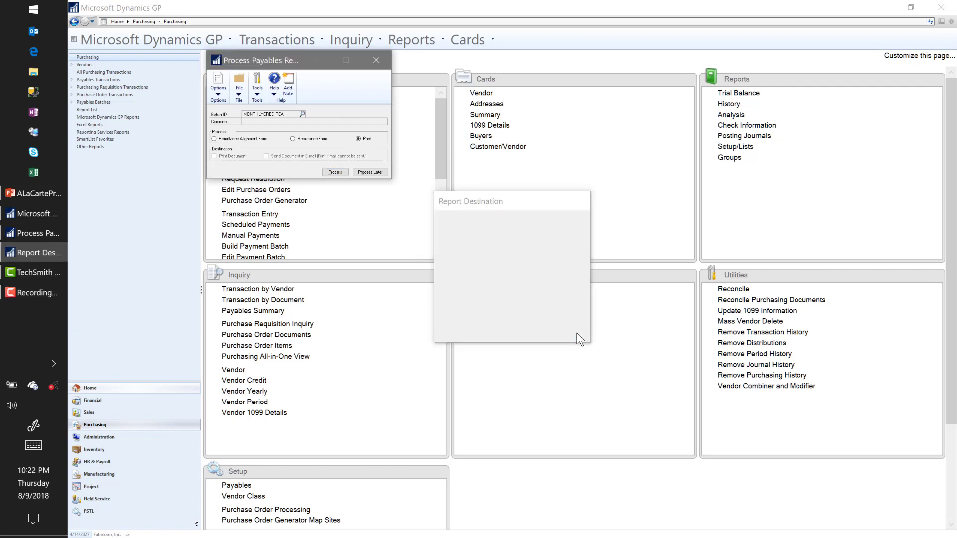
{"action": "left_click", "coordinate": [576, 333]}
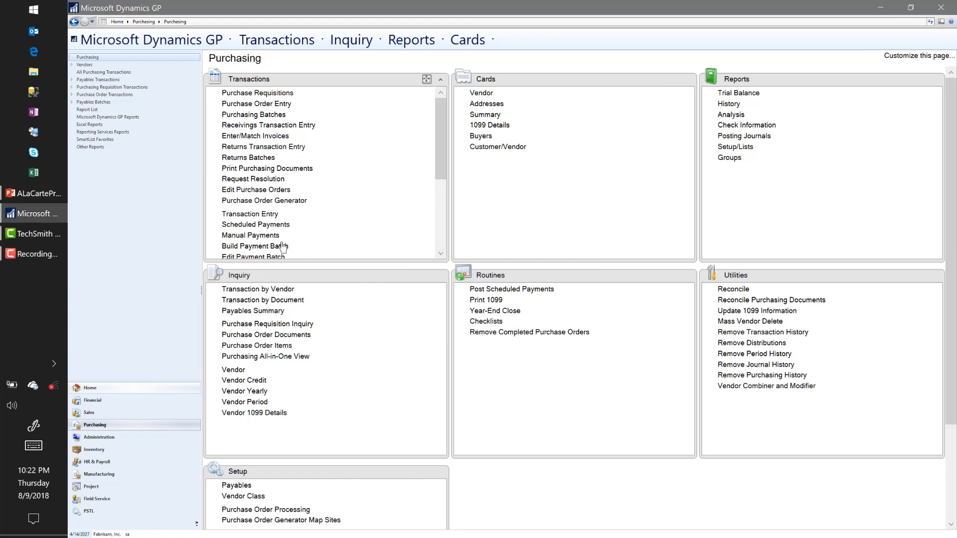
View vendor AMA001's transactions, checking the credit card entry and ABC1234 invoice
{"action": "left_click", "coordinate": [266, 290]}
{"action": "type", "text": "AMA"}
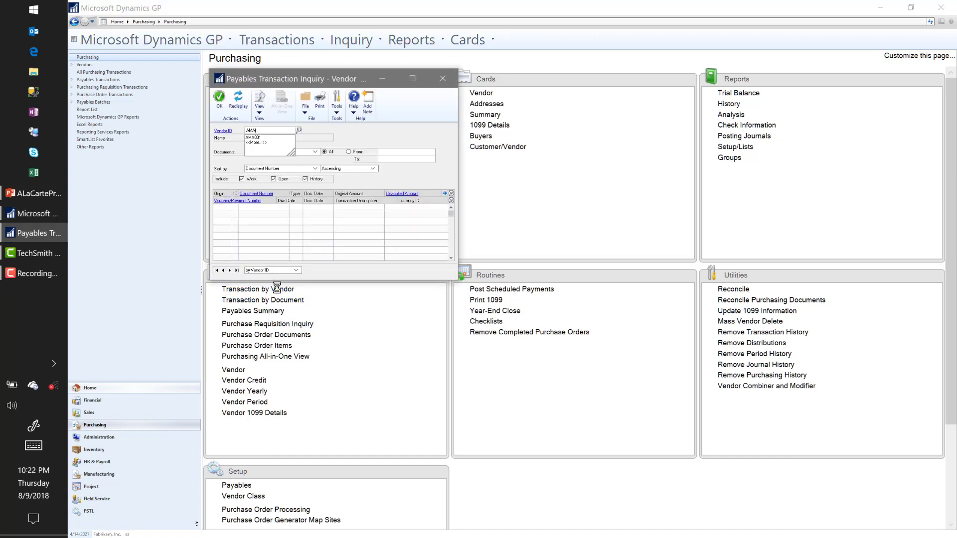
{"action": "type", "text": "001"}
{"action": "key", "text": "Tab"}
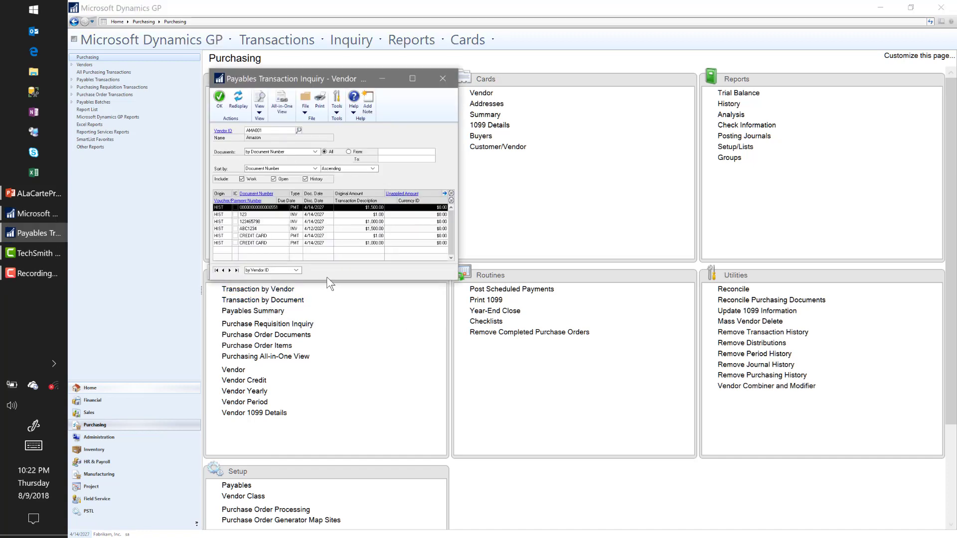
{"action": "left_click", "coordinate": [311, 244]}
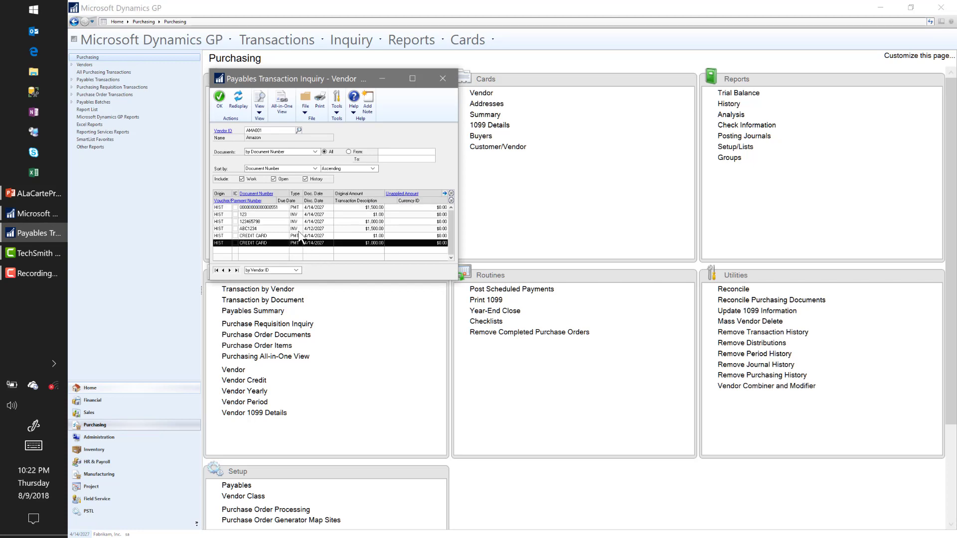
{"action": "left_click", "coordinate": [299, 230]}
Switch the inquiry to vendor CHA001 to show its new $1,500.00 open invoice
{"action": "left_click", "coordinate": [267, 130]}
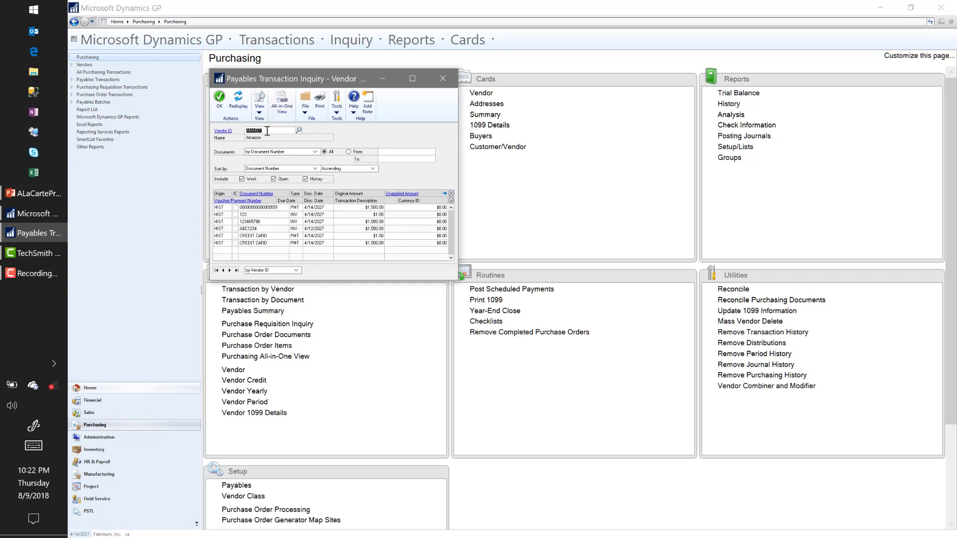
{"action": "type", "text": "CHA001"}
{"action": "key", "text": "Tab"}
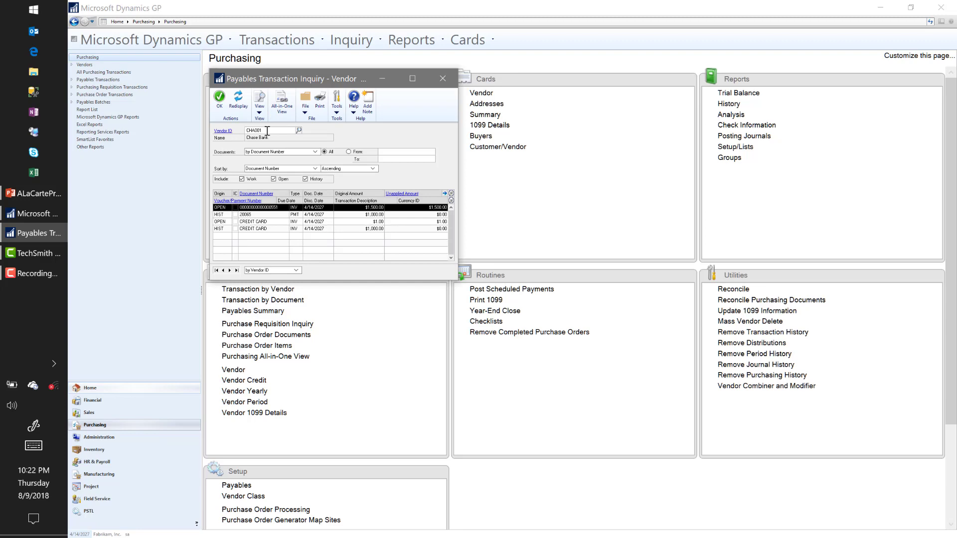